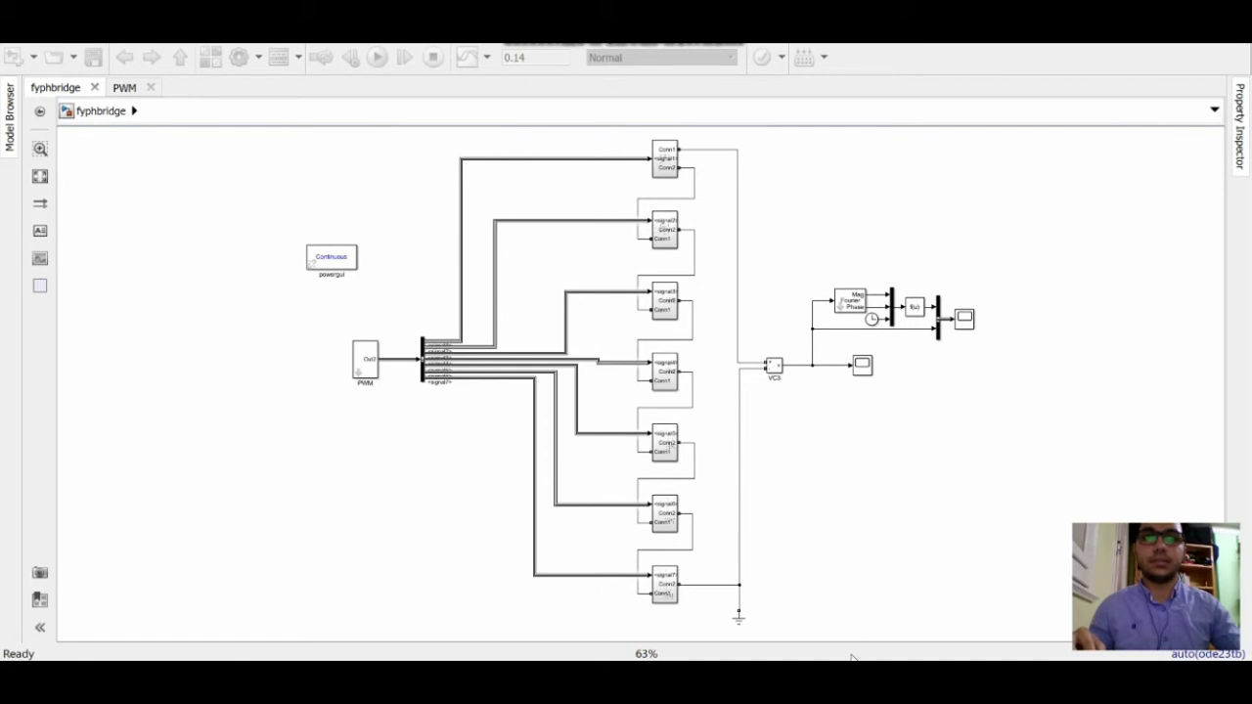
Read through the notes with the inverter formulas, then return to the model diagram.
mouse_move(836, 675)
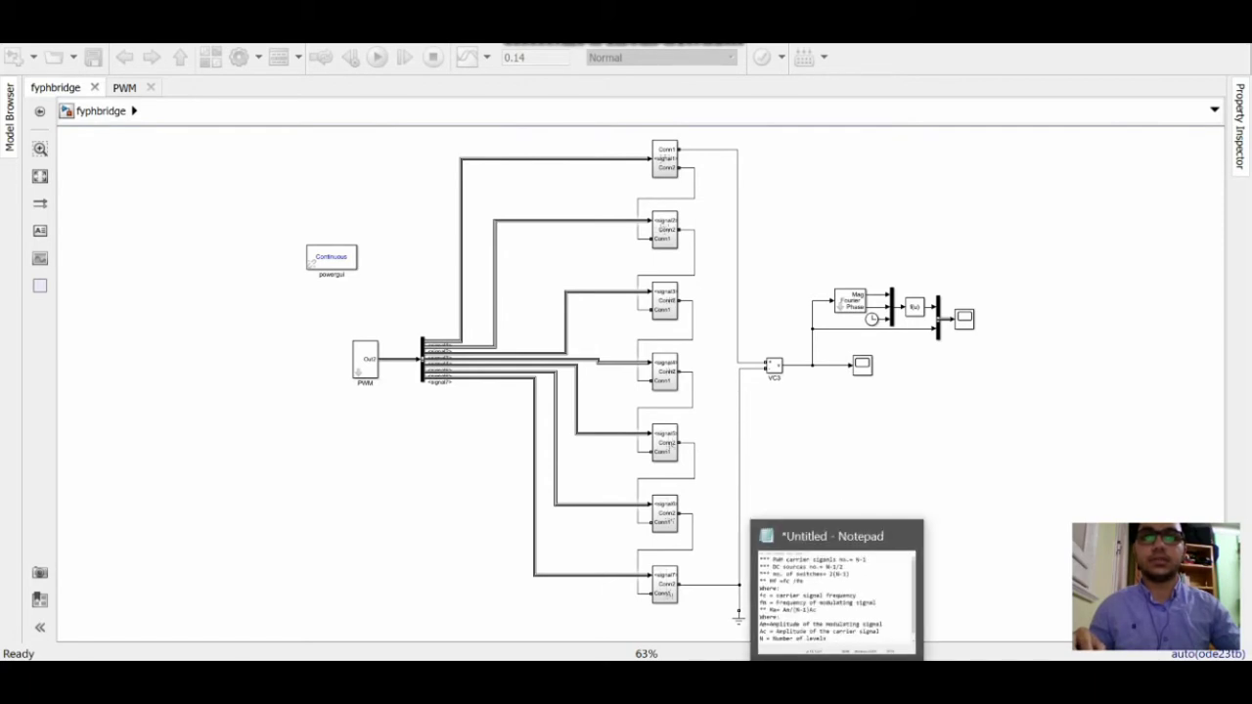
click(836, 592)
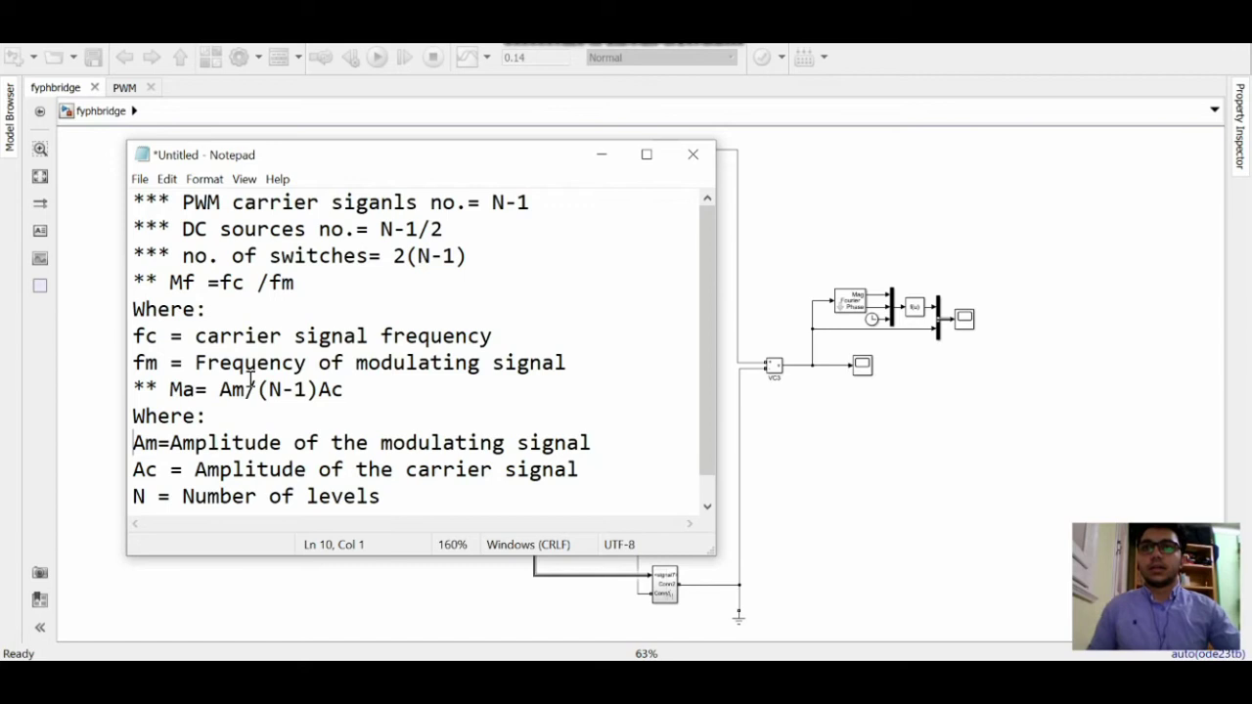
scroll(283, 424, down, 1)
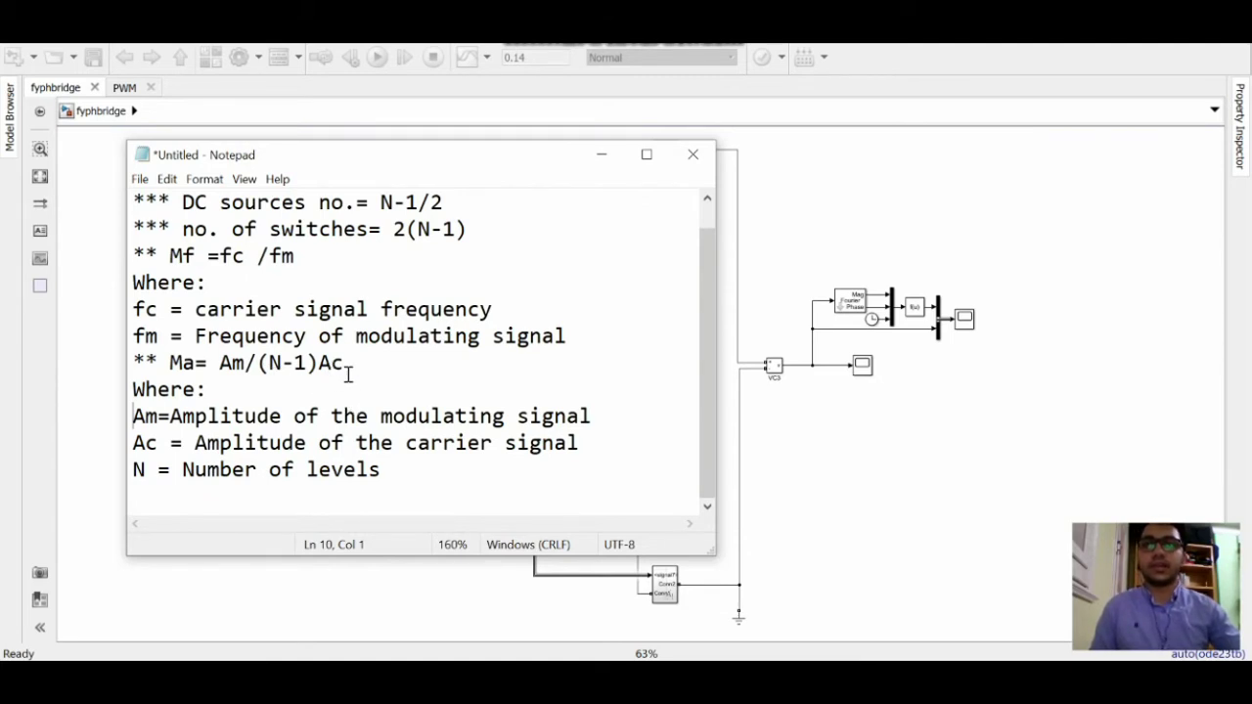
click(1064, 208)
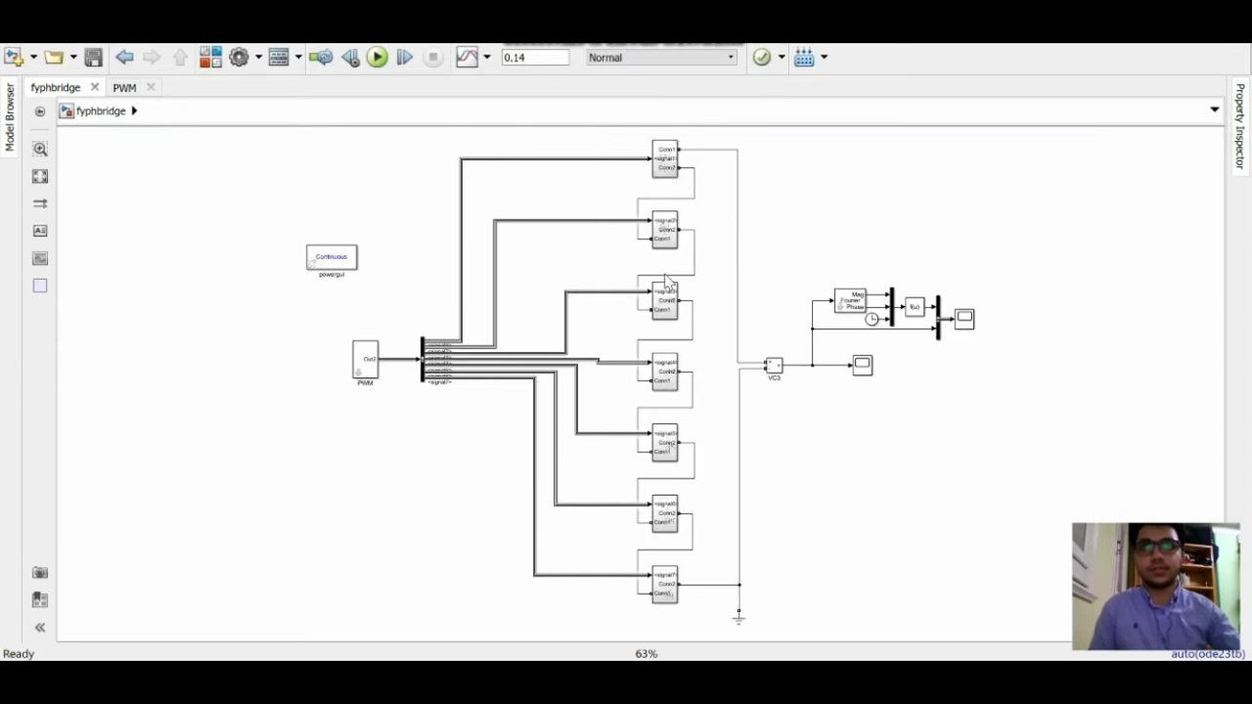
Inspect the H-bridge circuits inside Subsystem1 and Subsystem2, then switch to the PWM subsystem.
double_click(665, 168)
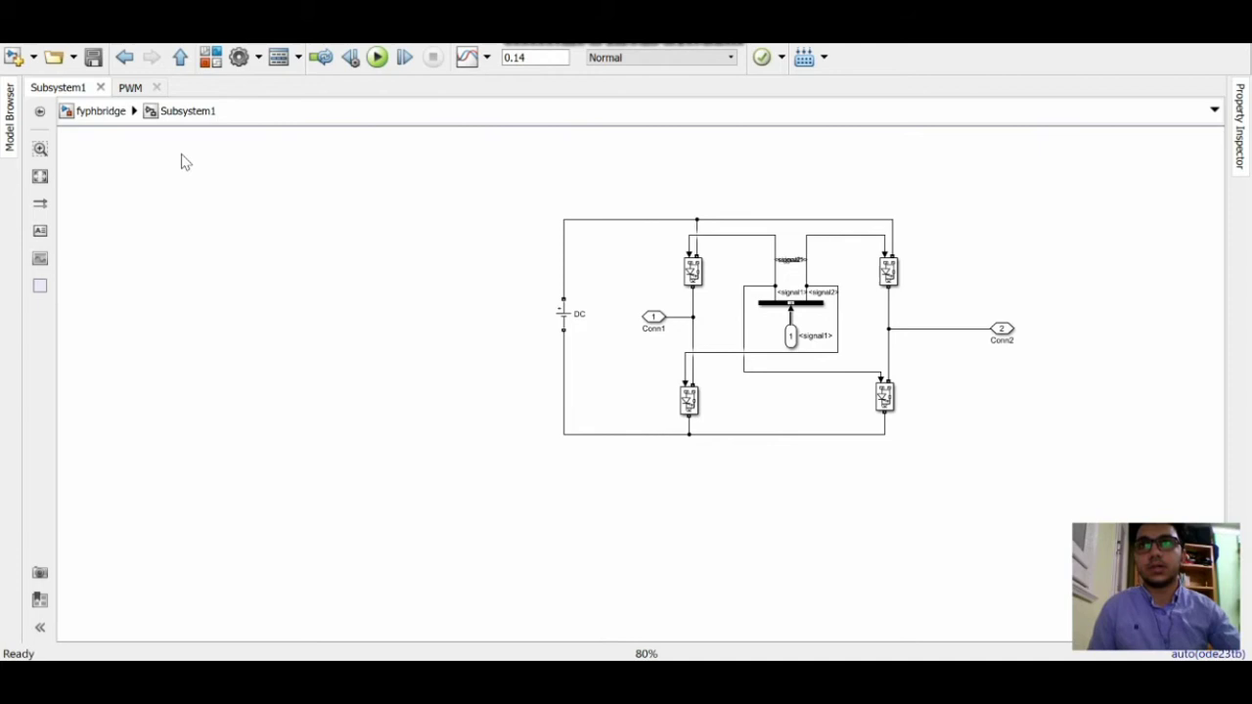
click(101, 111)
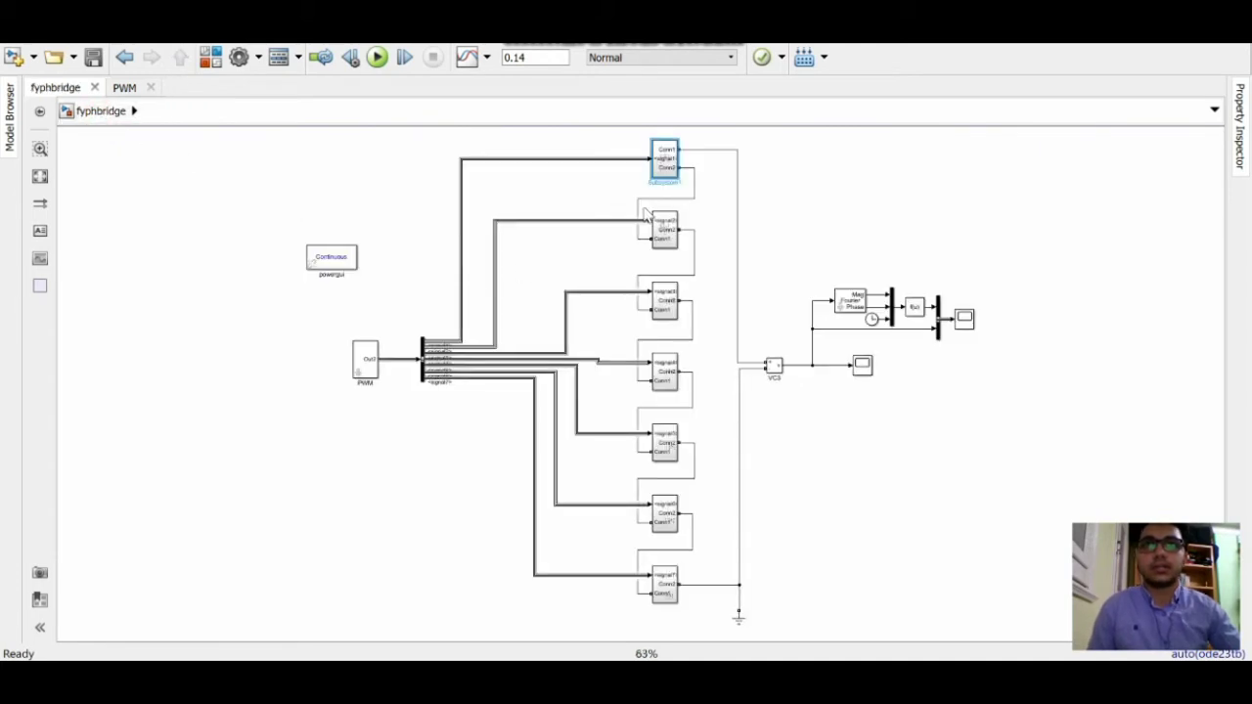
double_click(664, 240)
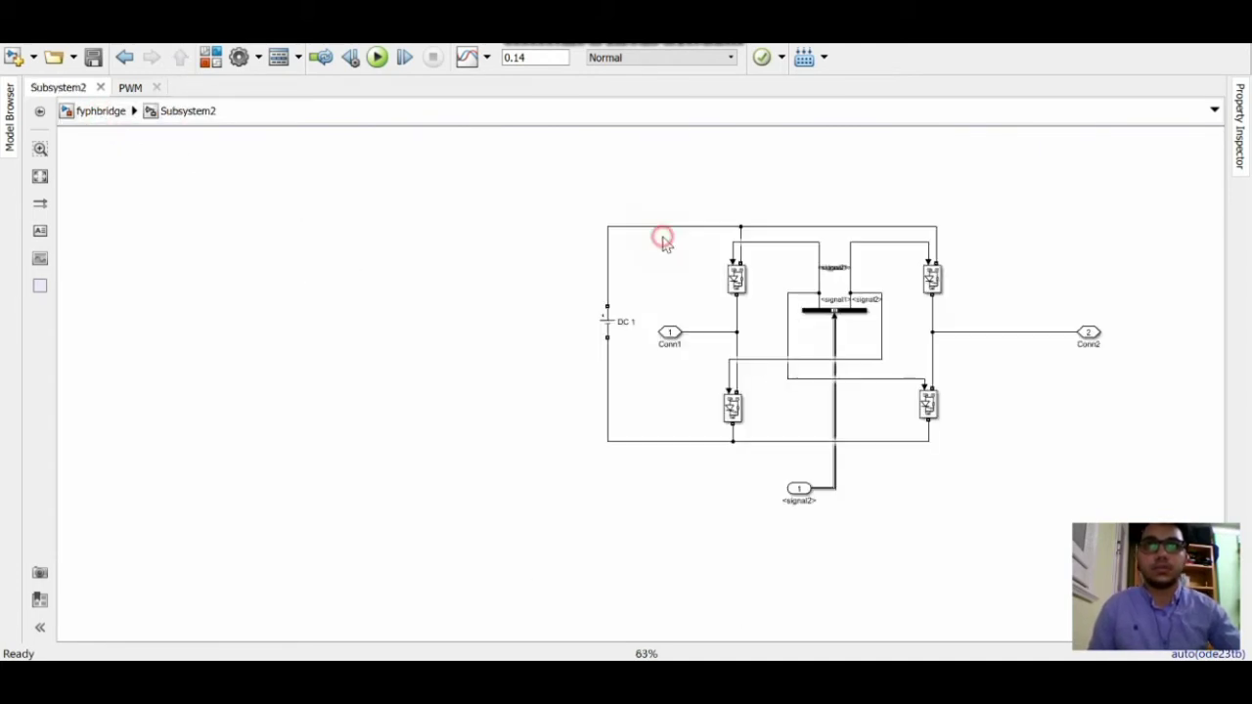
click(90, 113)
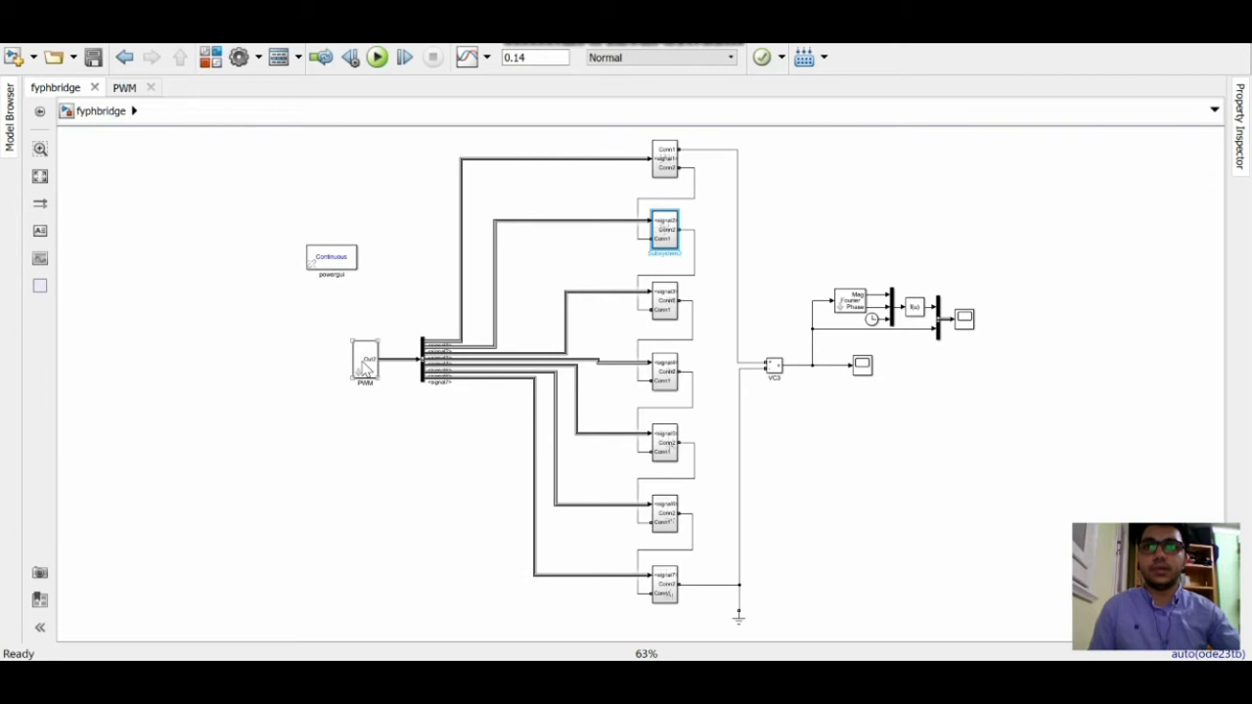
click(121, 89)
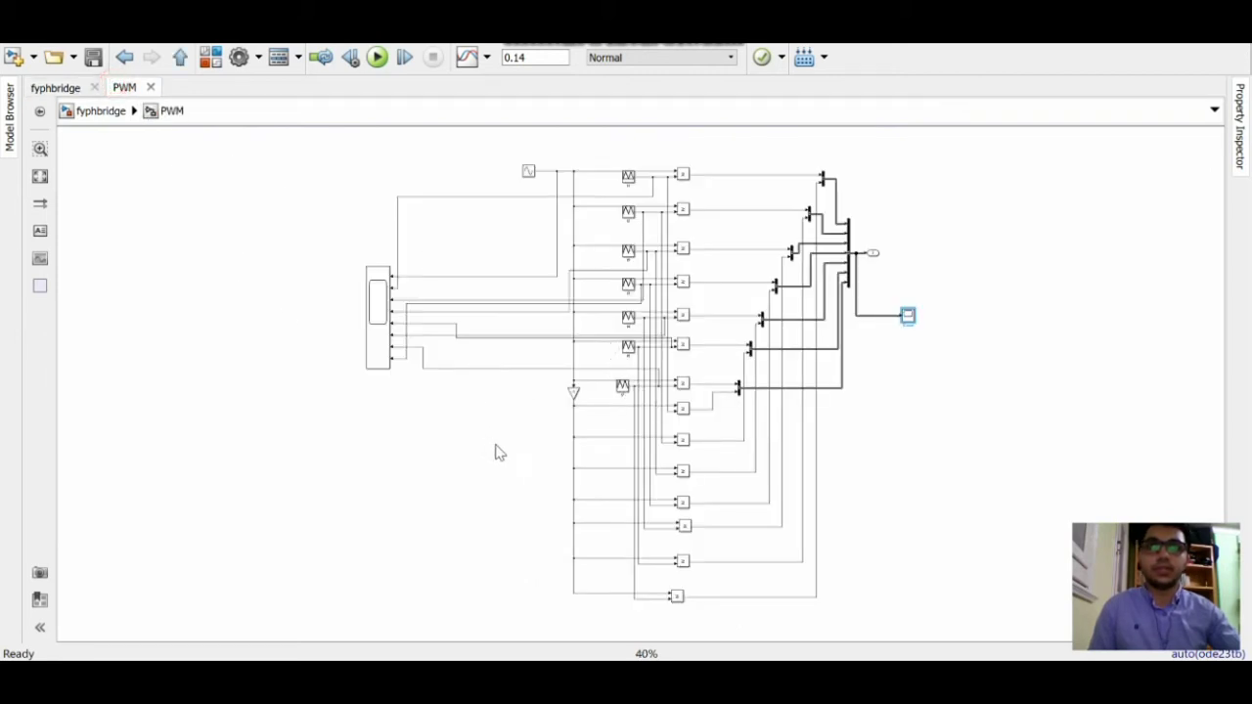
Run the simulation and autoscale Scope1 to compare the carriers with the sine reference.
double_click(382, 328)
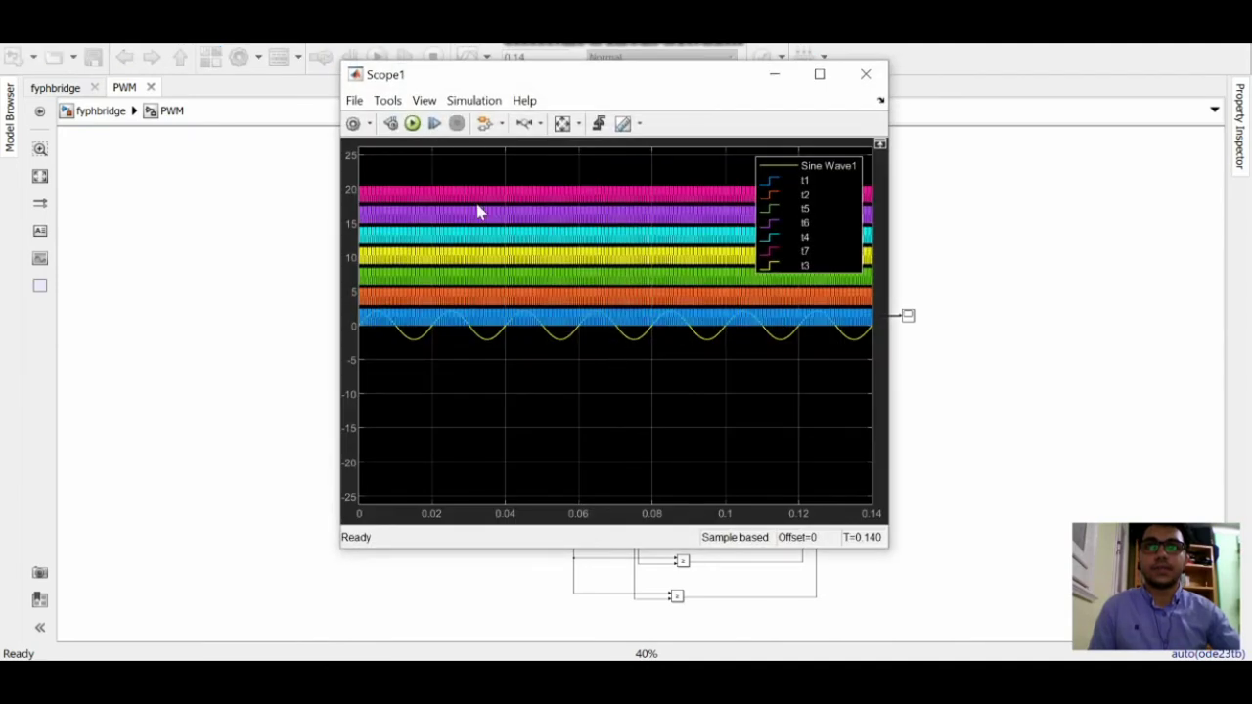
click(564, 126)
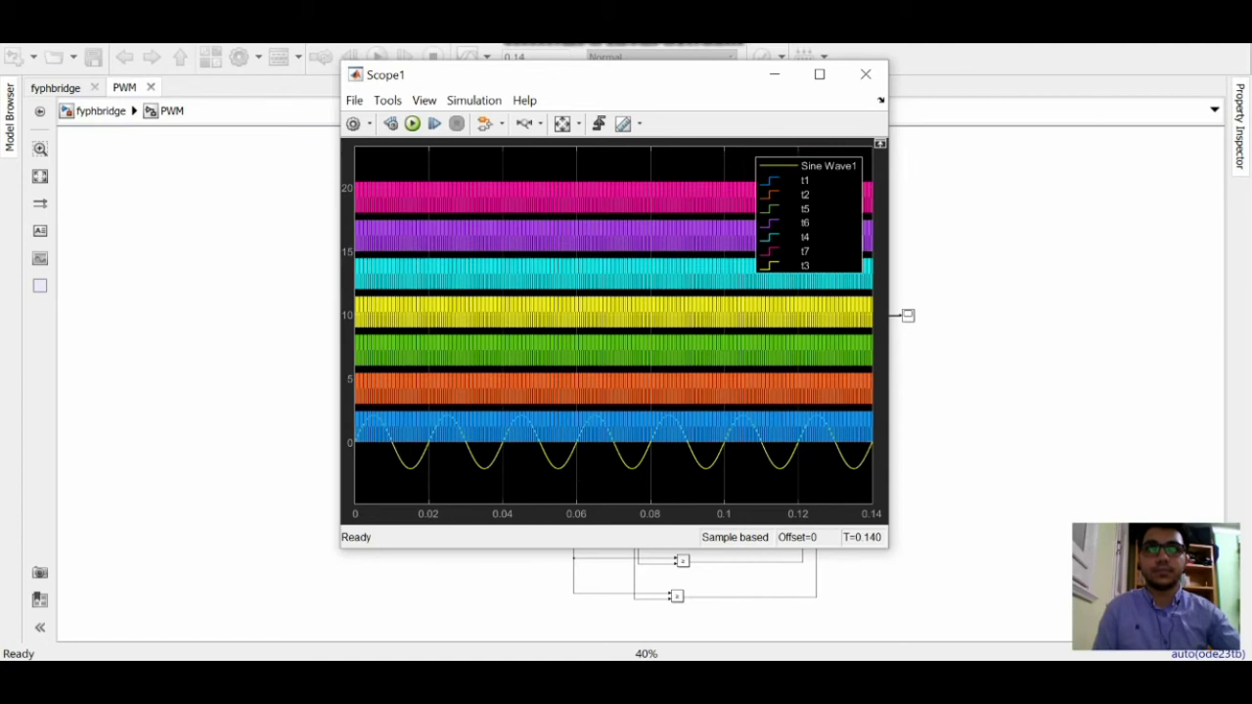
click(413, 124)
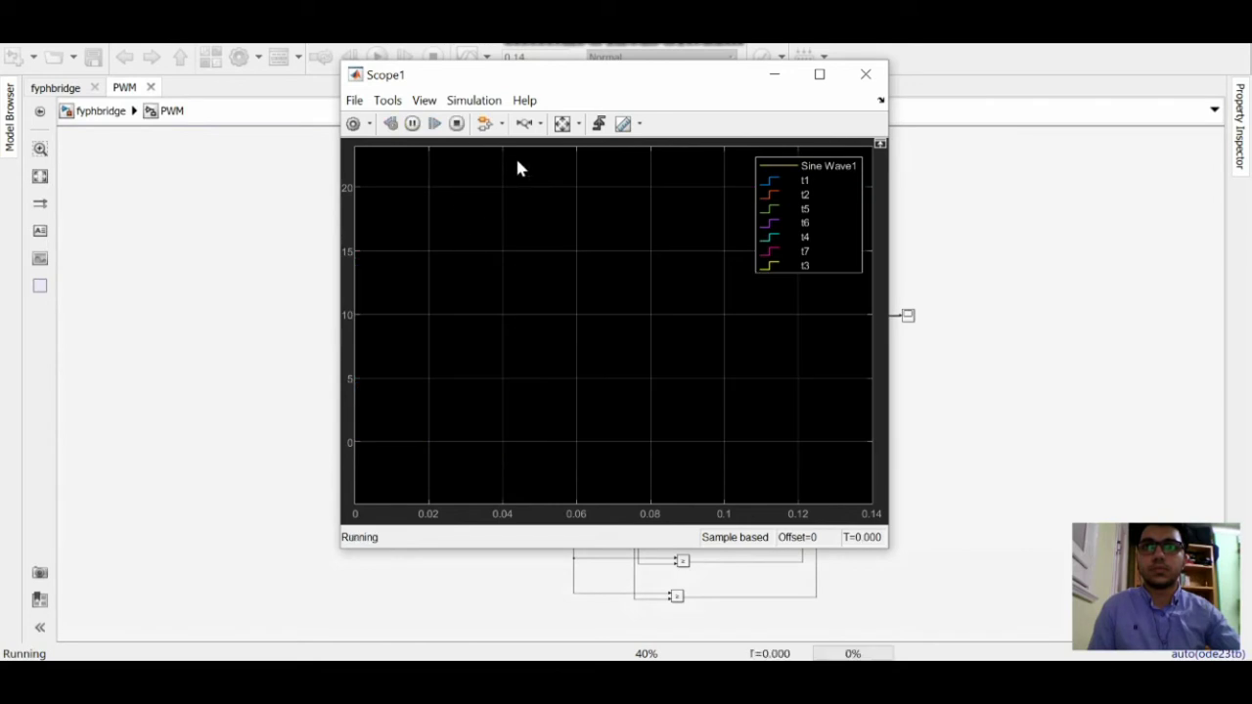
click(561, 123)
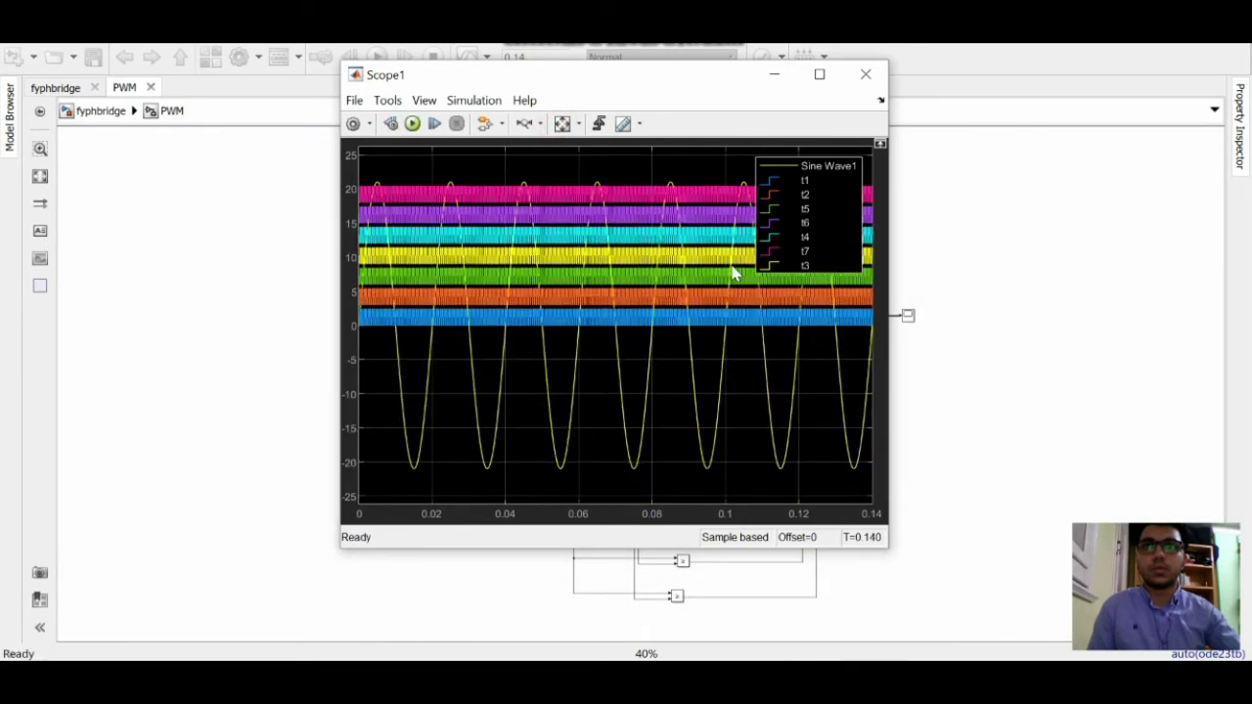
View the generated PWM gate pulses on the other scope.
click(972, 353)
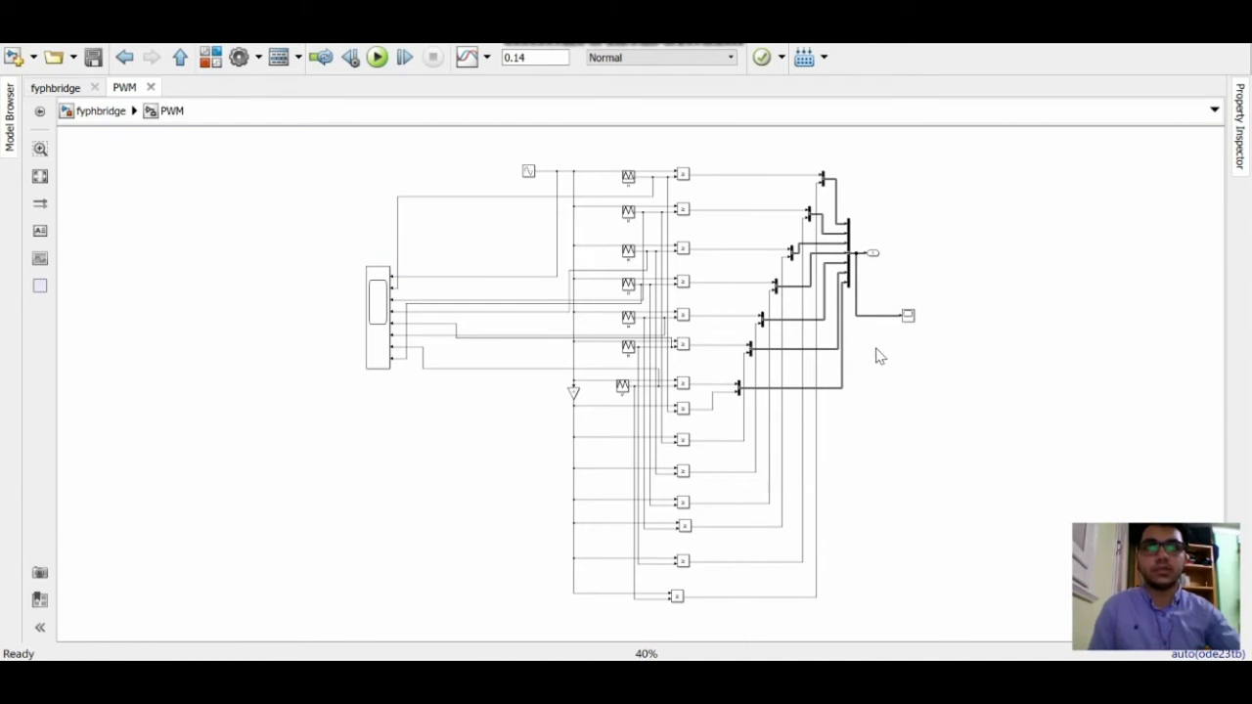
double_click(908, 316)
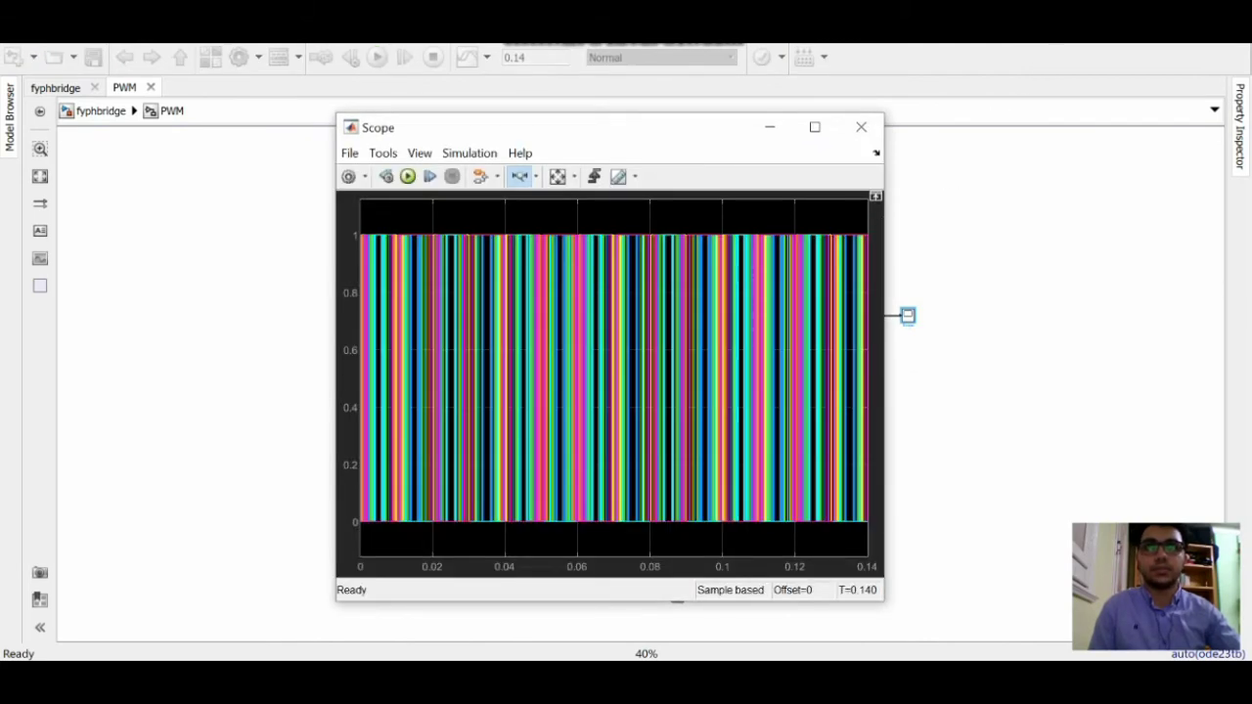
click(1034, 294)
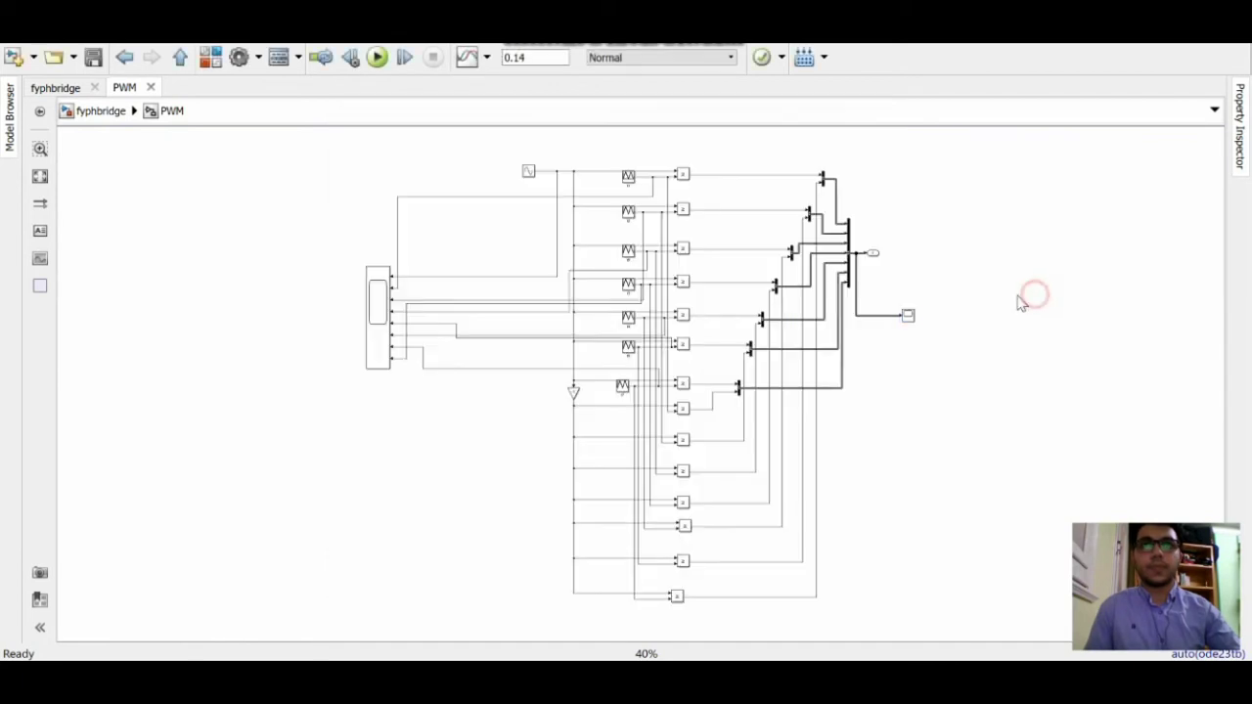
View the autoscaled ±700 V staircase Vout on Scope3 beside VC3, then minimize it.
click(88, 112)
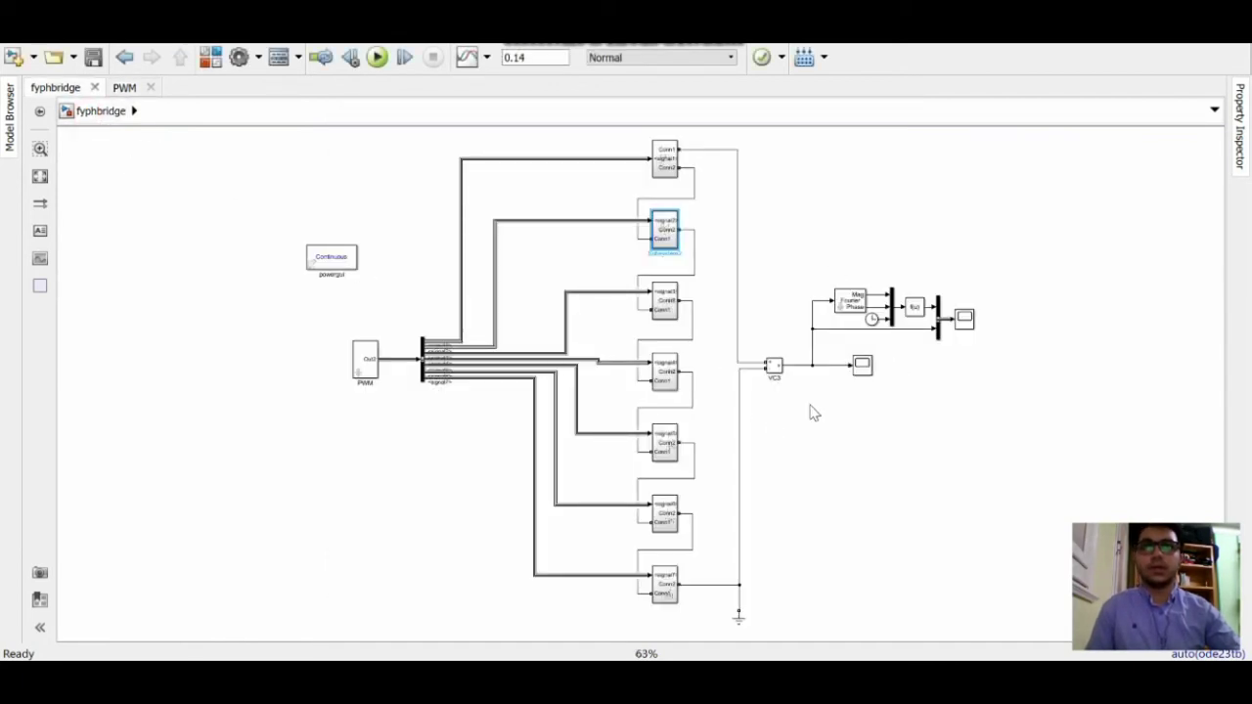
double_click(861, 365)
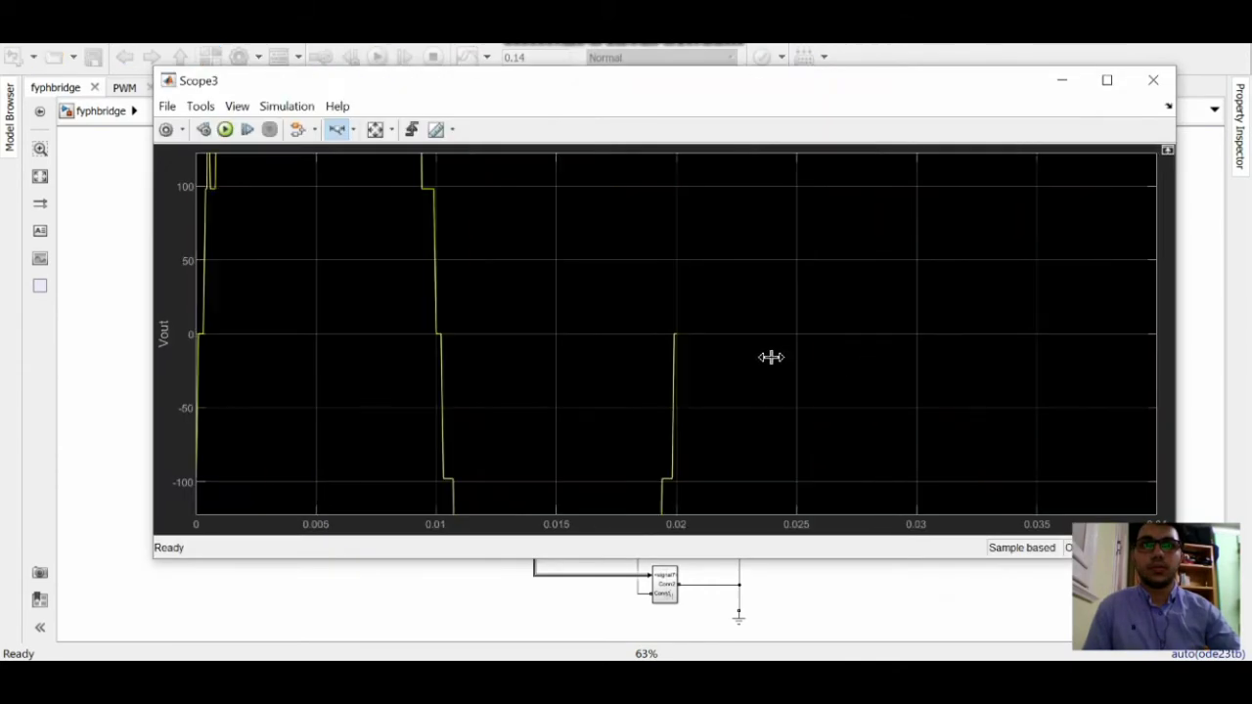
click(375, 129)
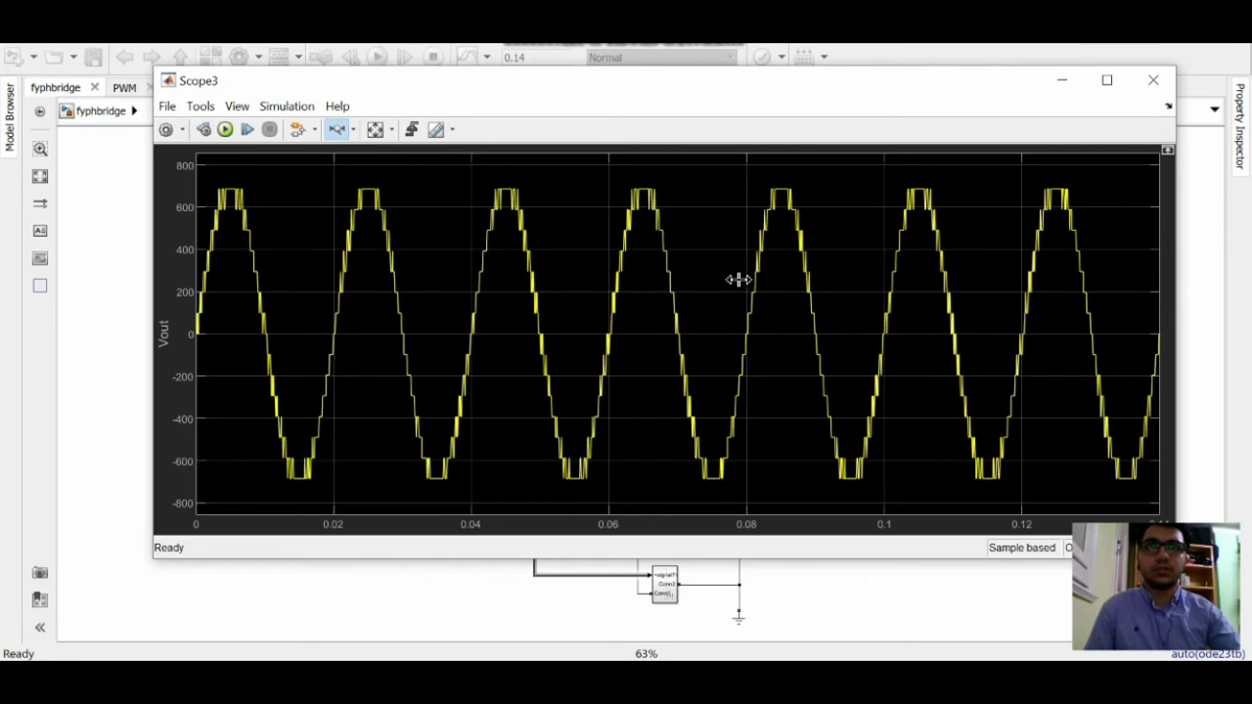
click(1094, 65)
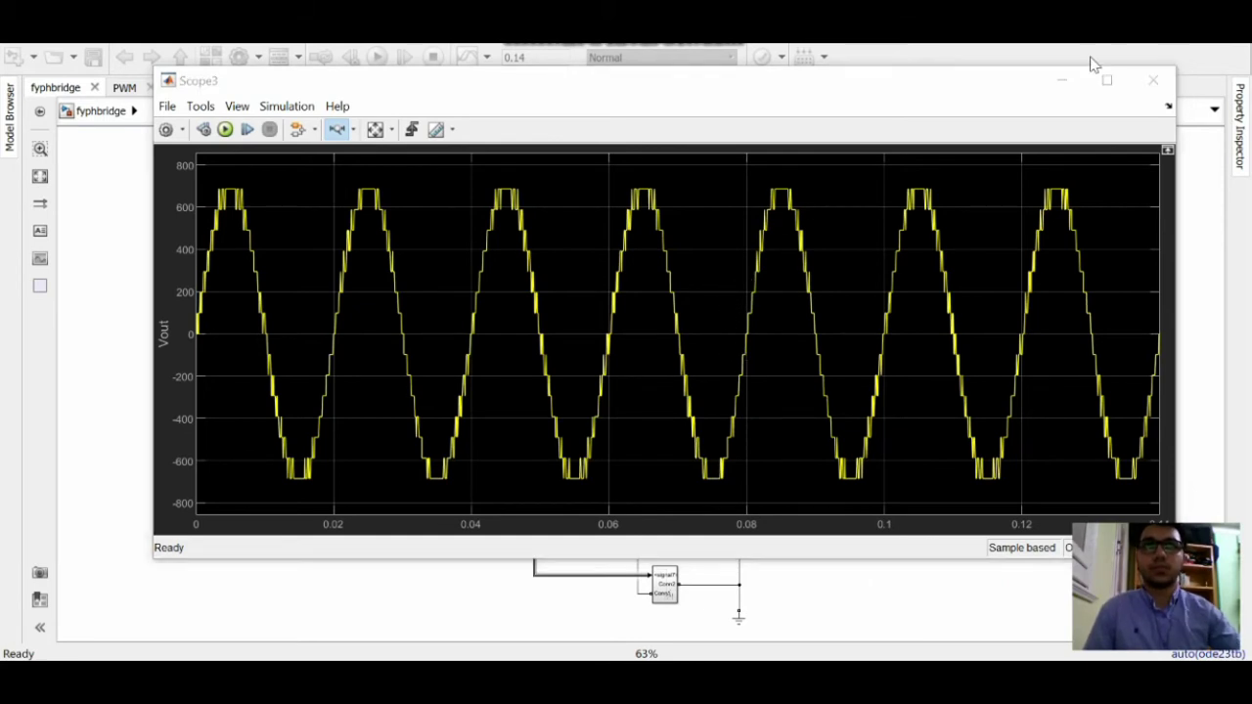
click(1063, 84)
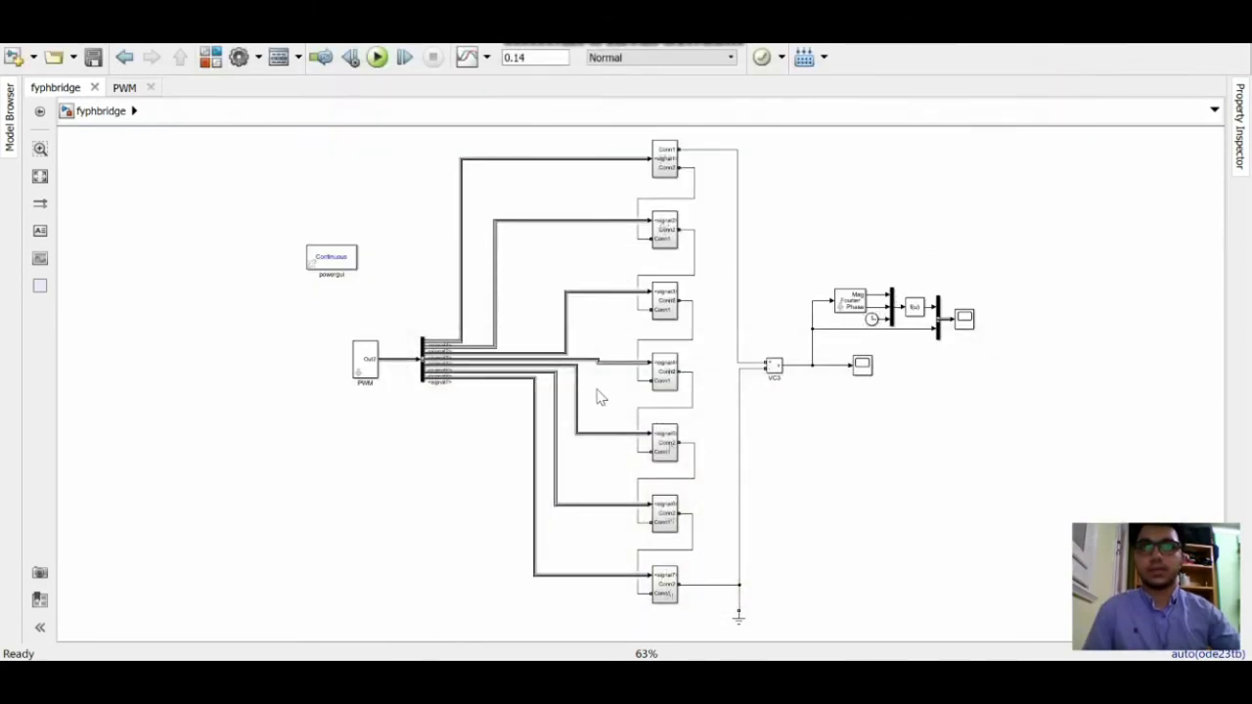
click(364, 364)
double_click(364, 364)
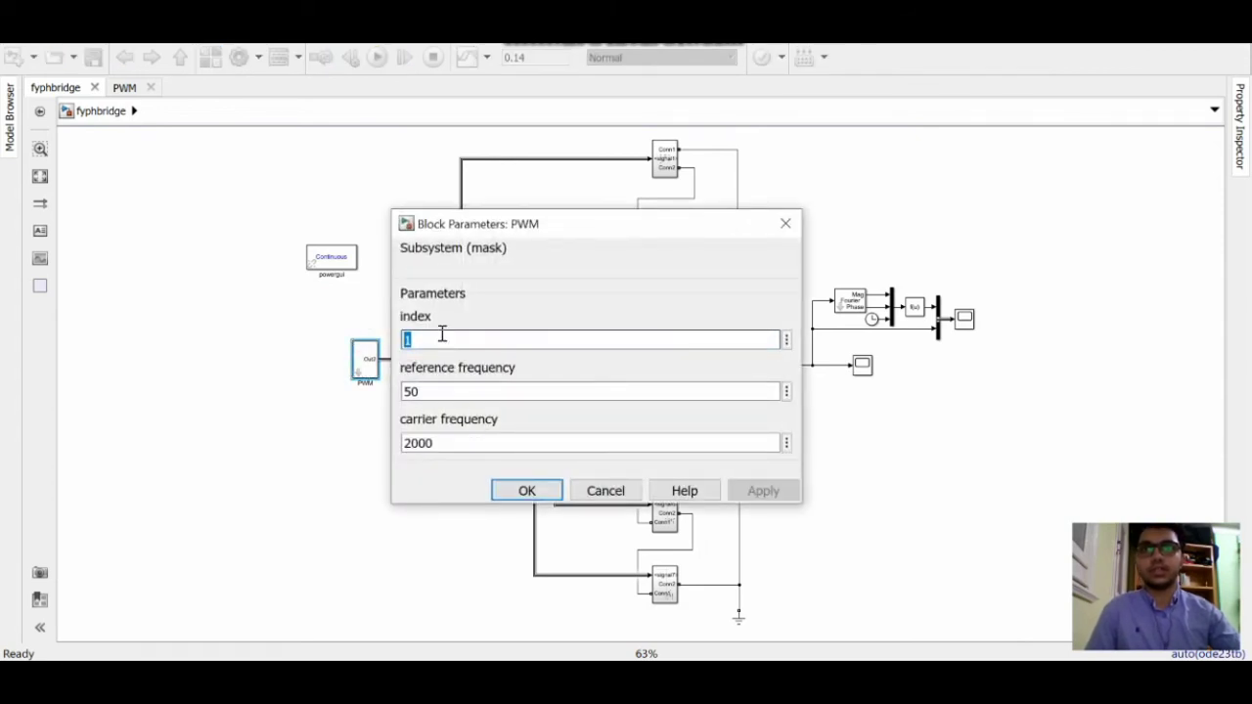
click(488, 309)
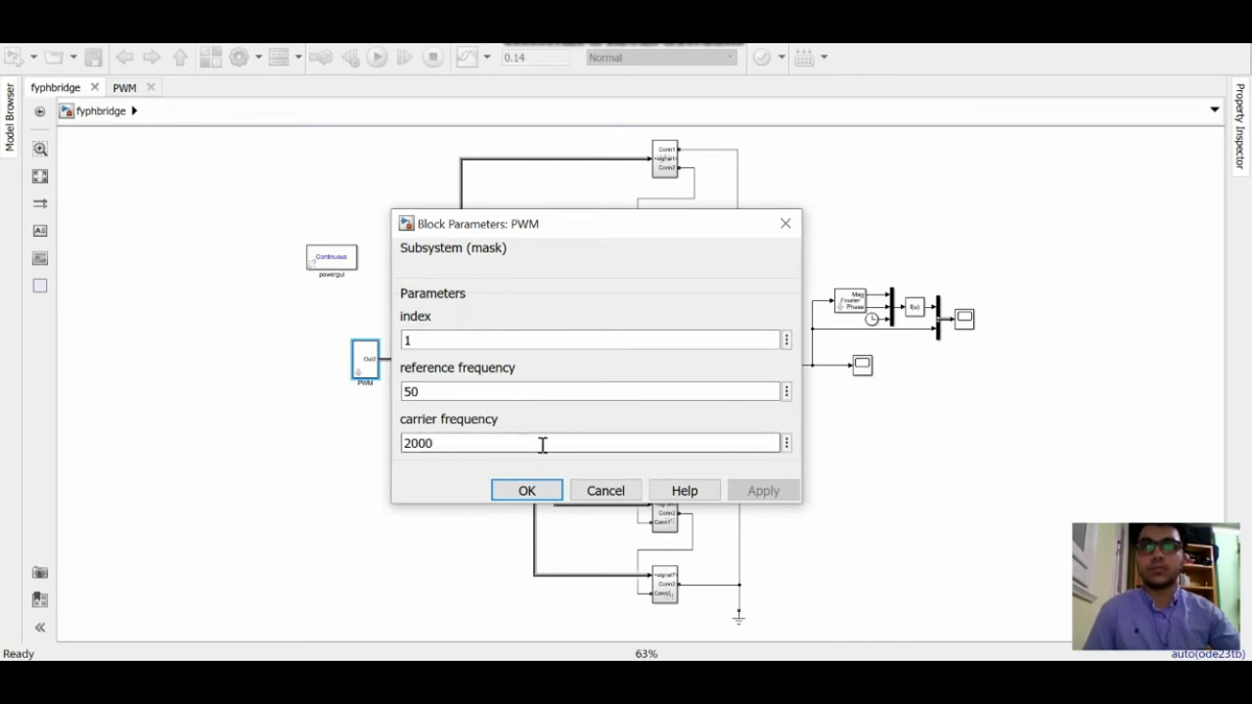
click(526, 491)
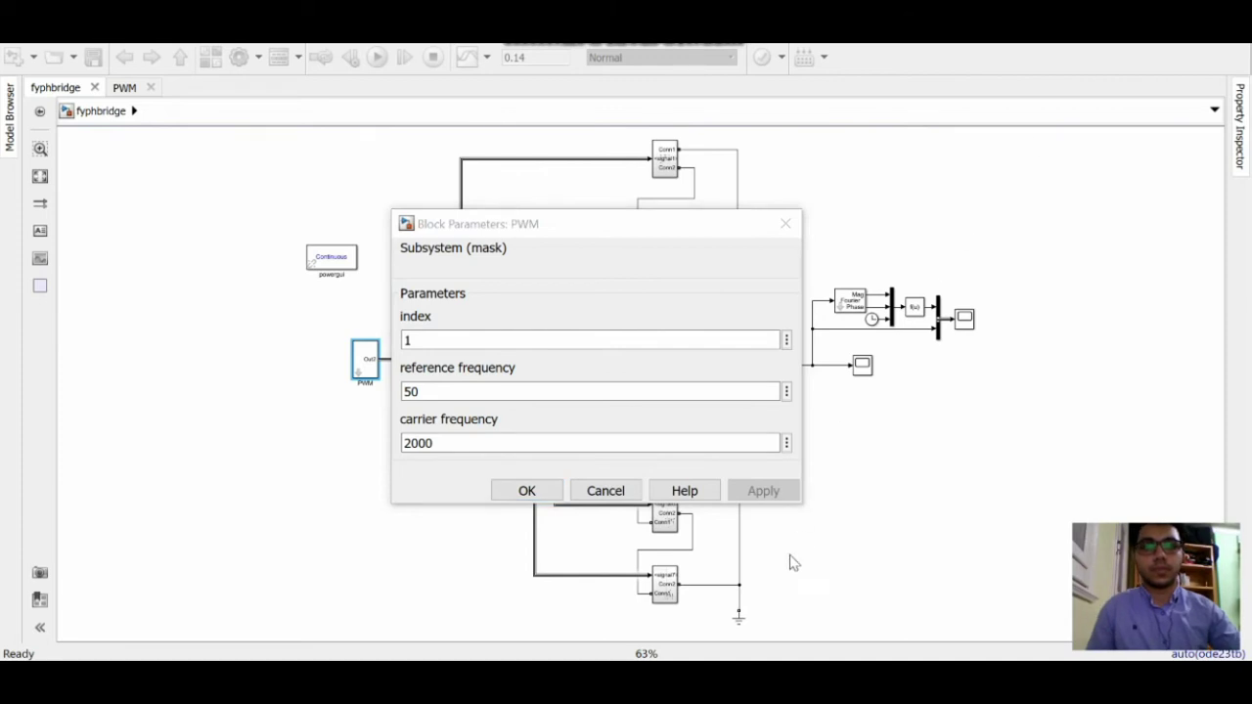
mouse_move(617, 684)
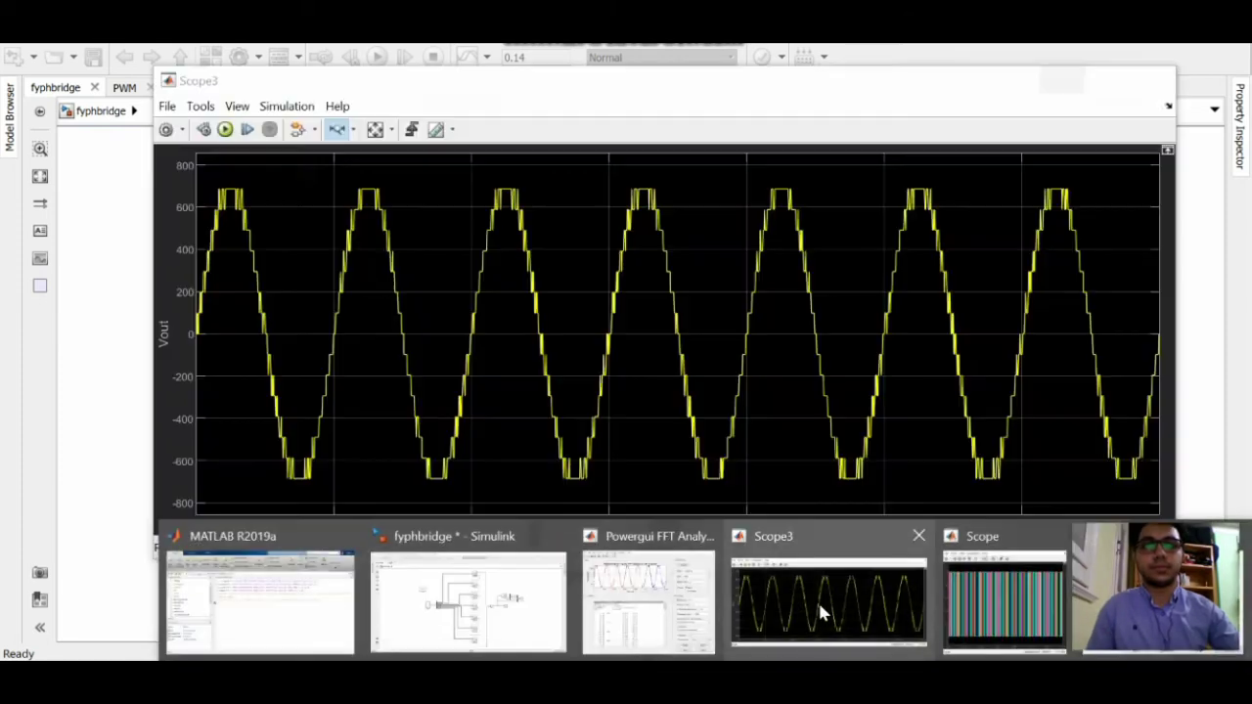
Display the Powergui FFT of Vout: 692 V peak fundamental at 50 Hz, 5.79% THD.
click(696, 592)
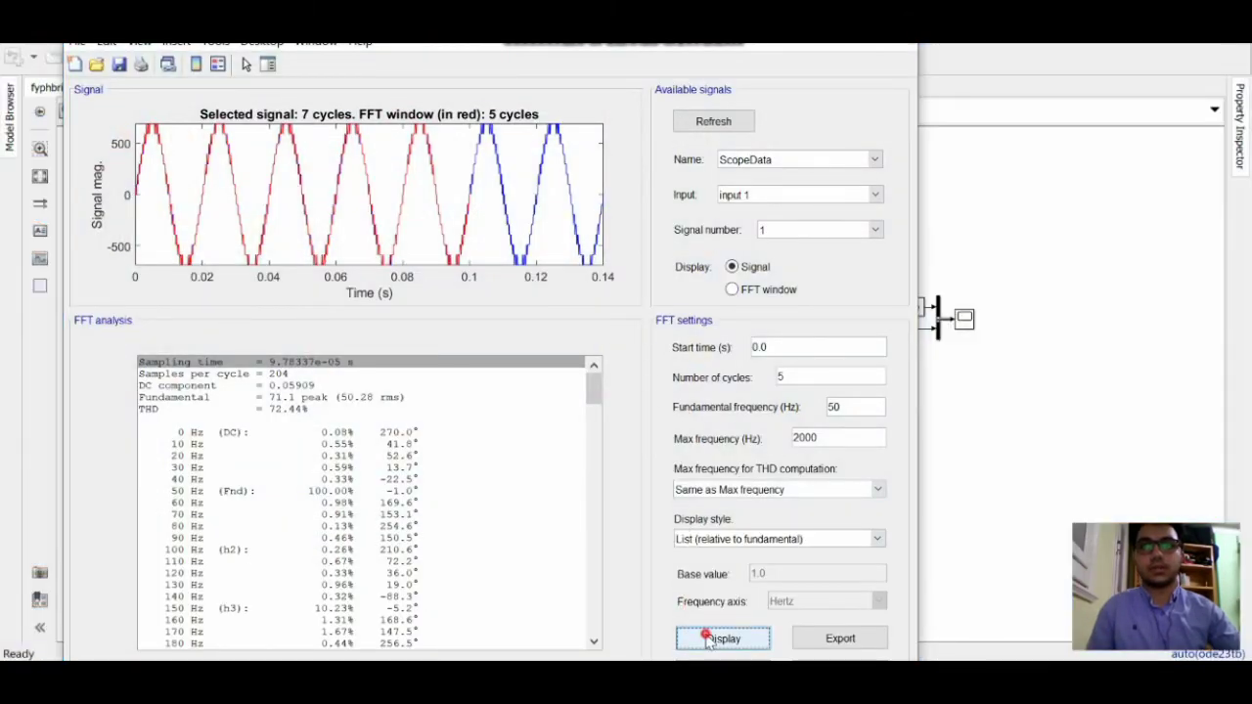
click(708, 637)
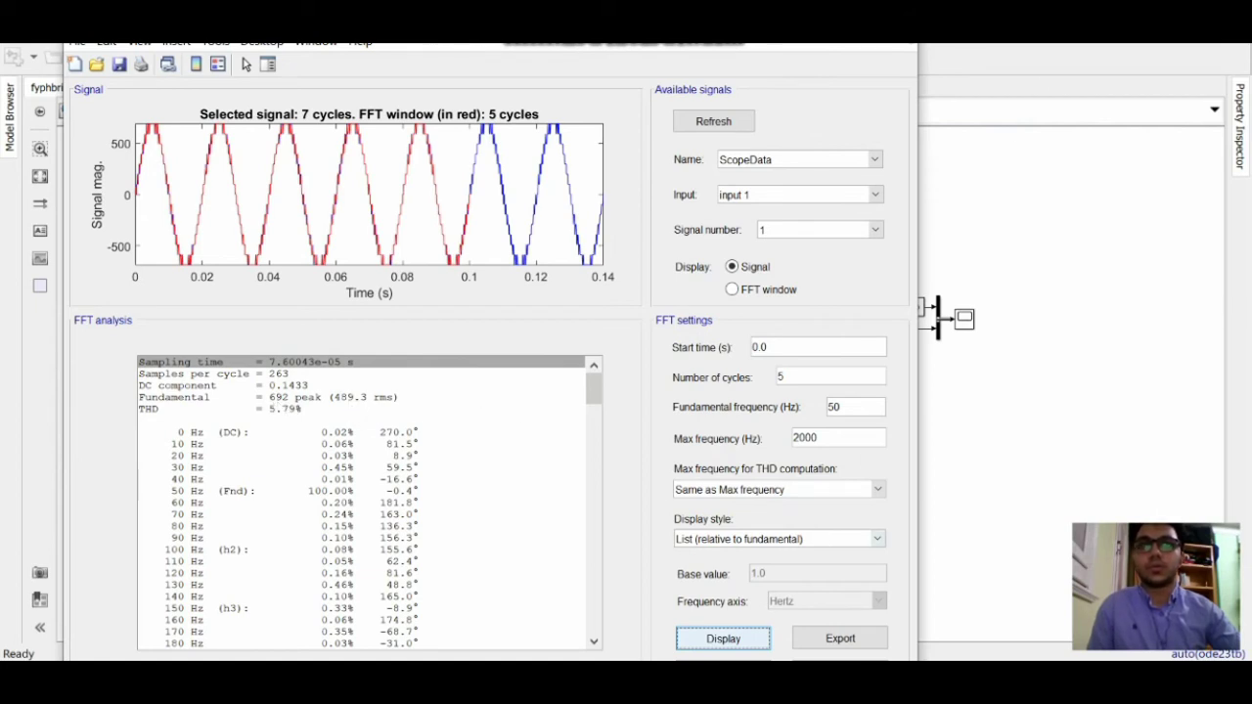
click(1027, 264)
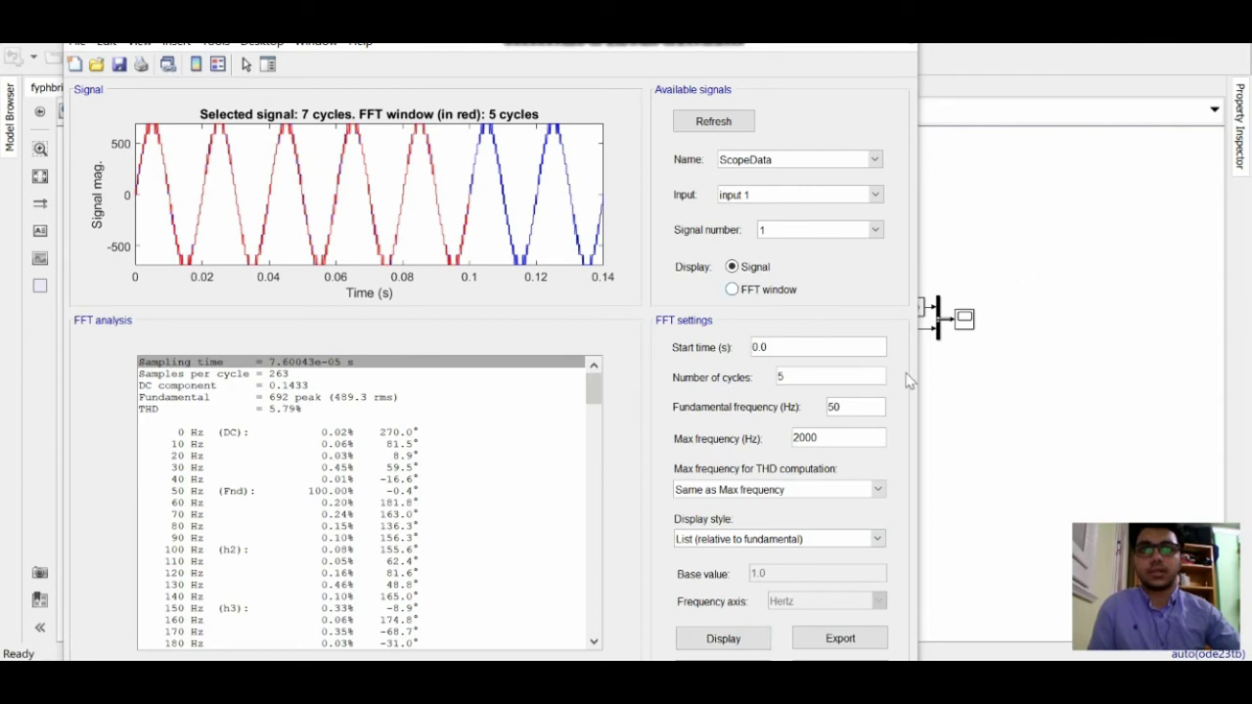
Set the PWM modulation index to 0.8 and run the simulation.
click(947, 396)
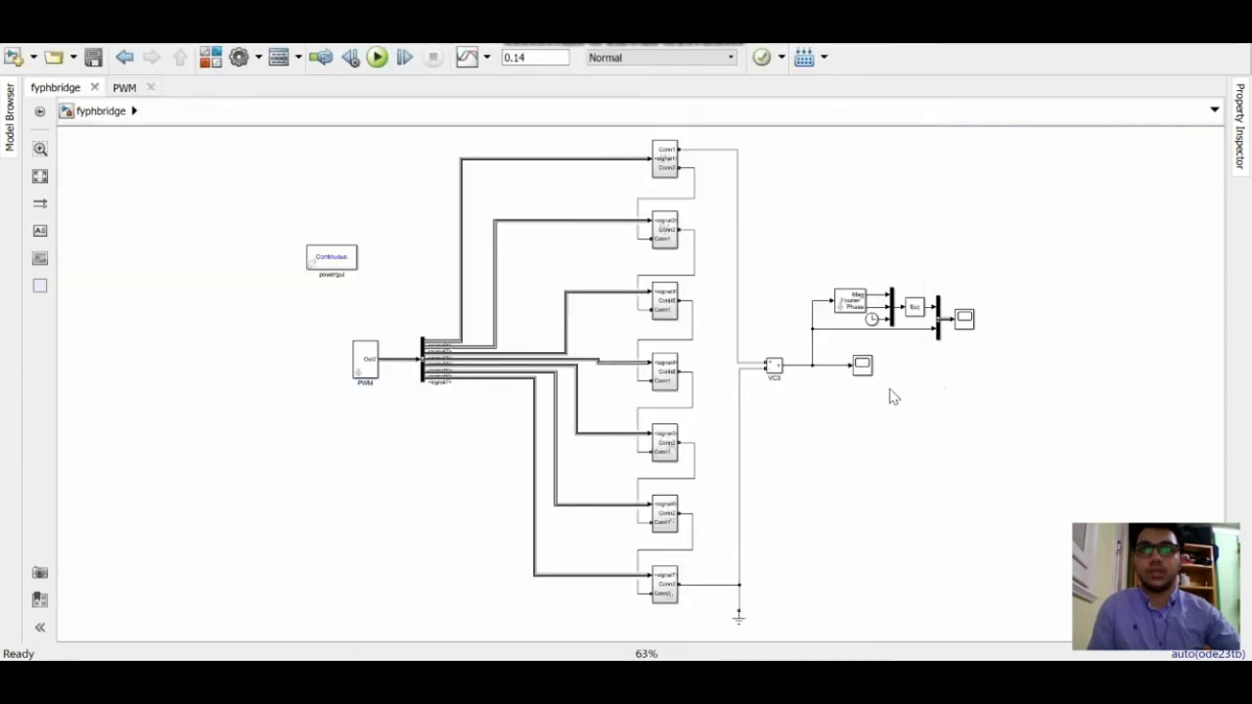
double_click(368, 362)
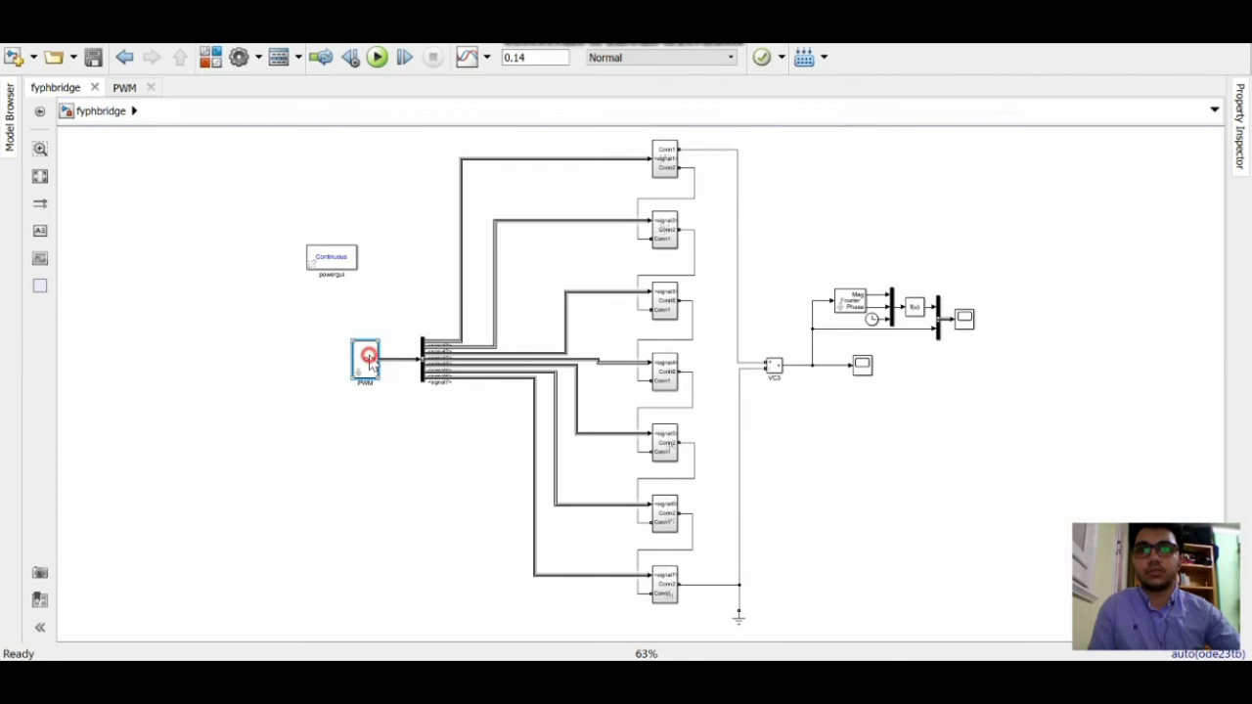
double_click(489, 342)
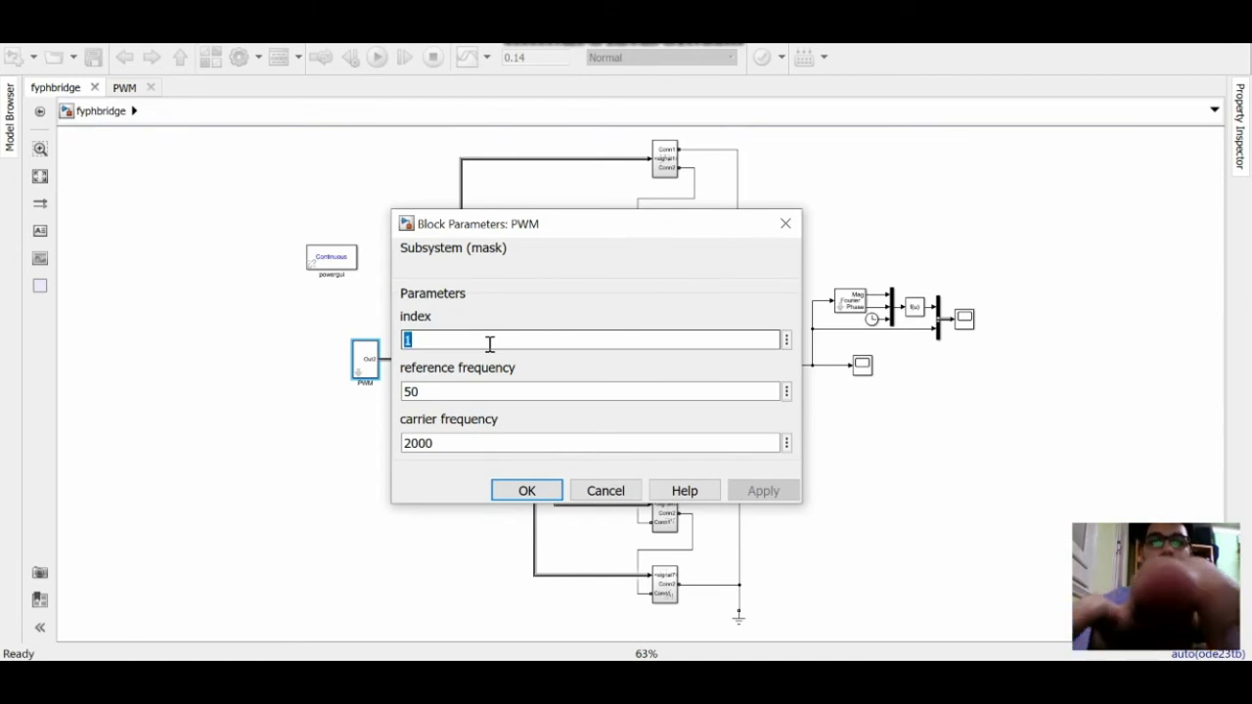
text(0.8)
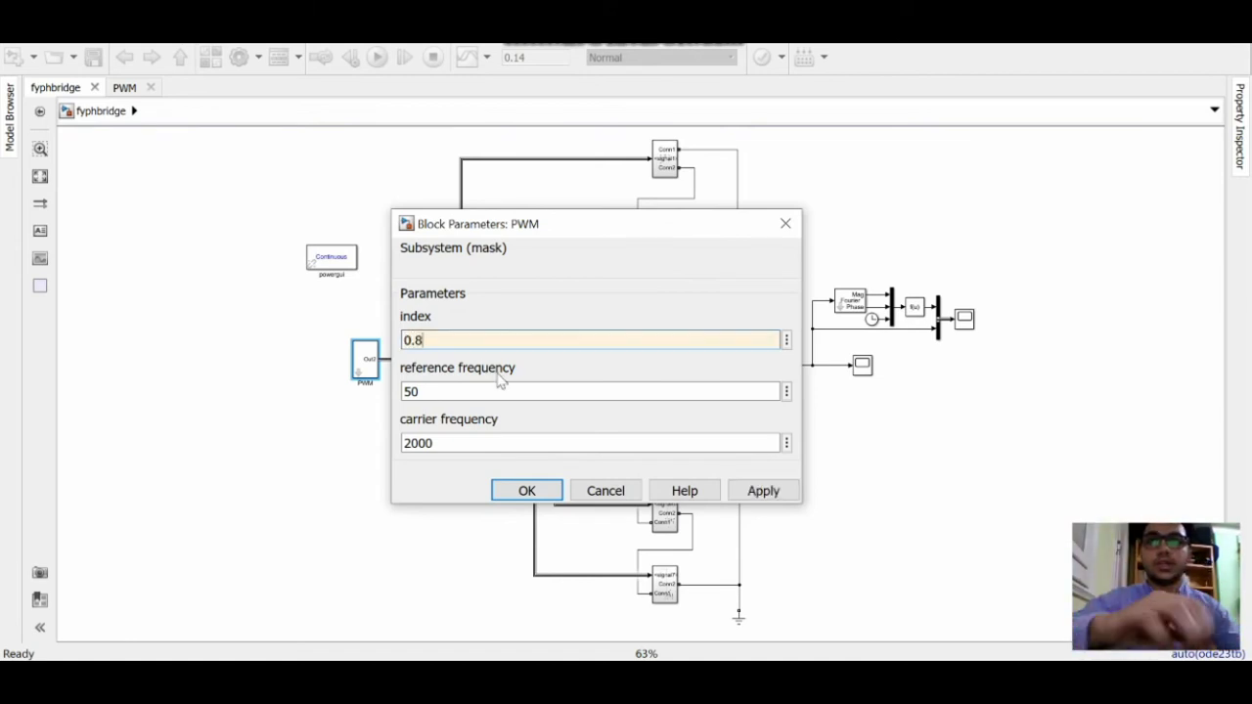
click(546, 493)
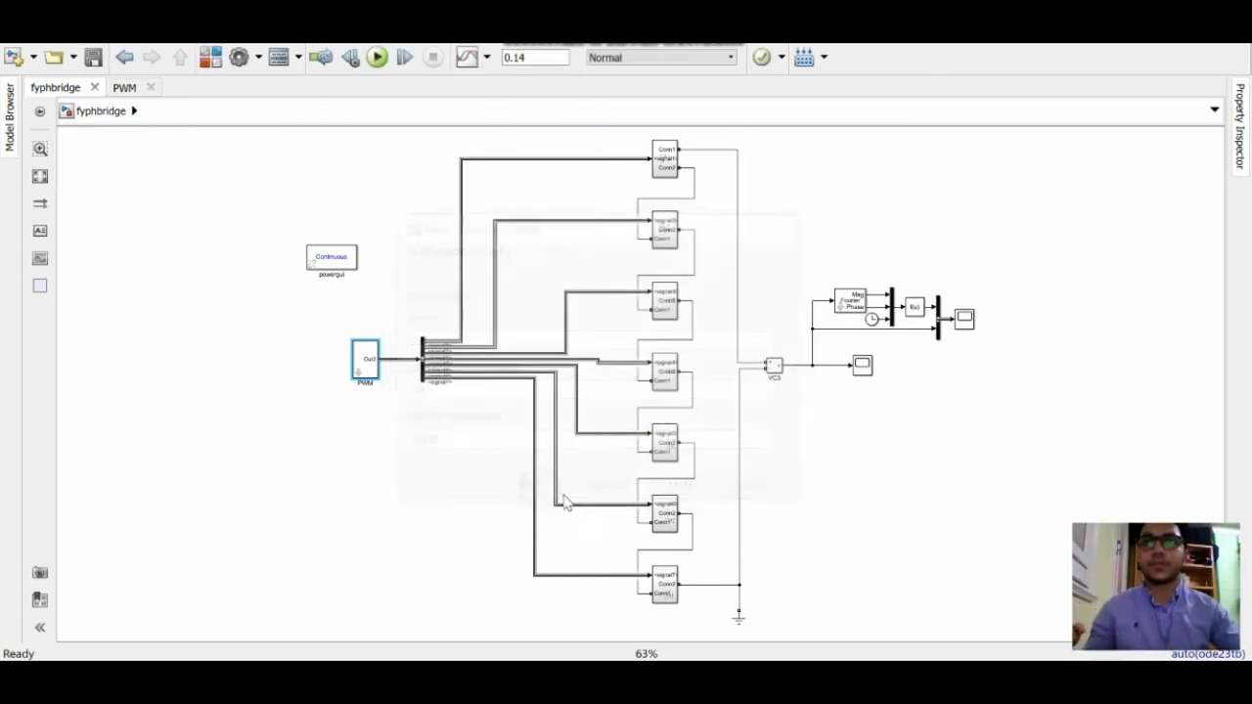
click(376, 59)
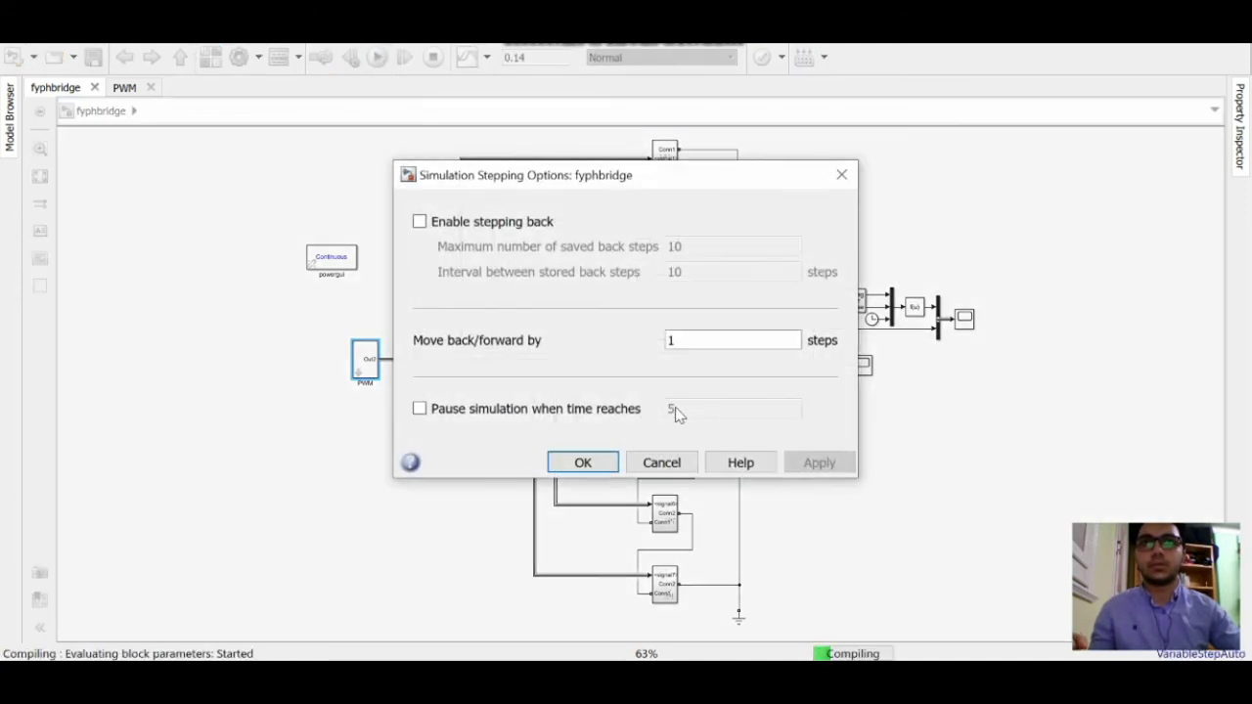
click(841, 174)
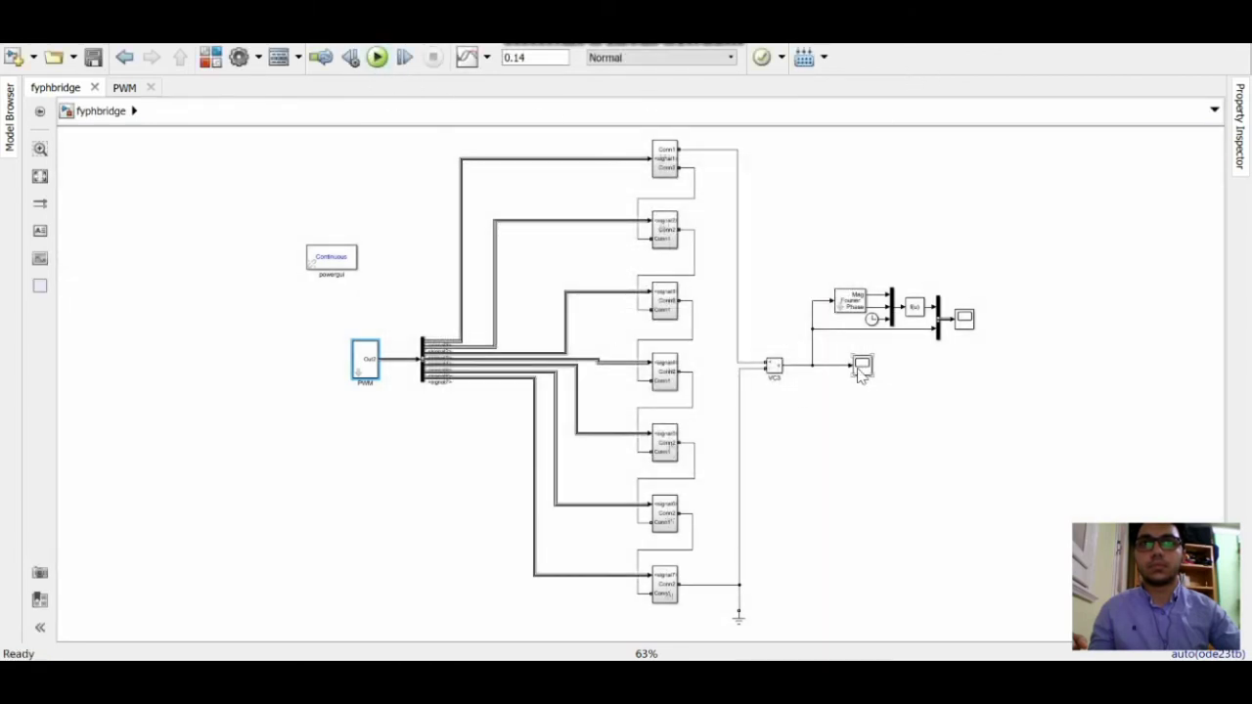
Autoscale the ±600 V Vout on Scope3 and recompute the FFT: 558.4 V peak, 7.90% THD.
double_click(861, 367)
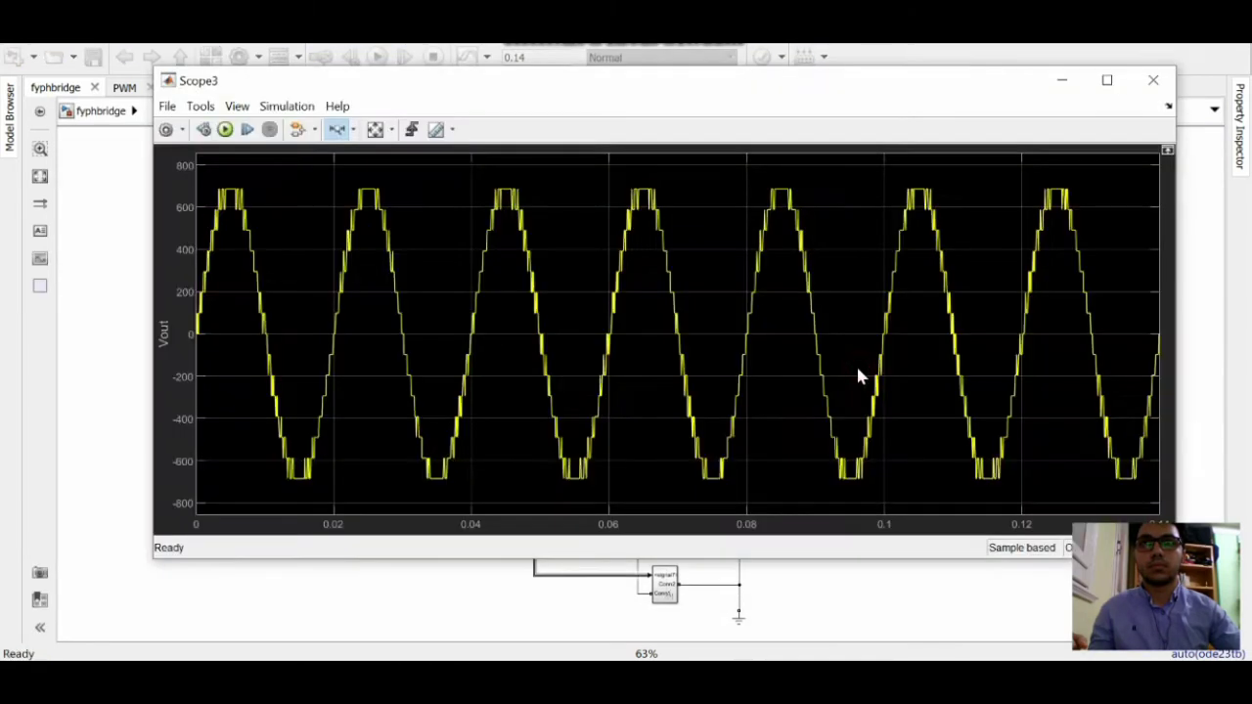
click(391, 131)
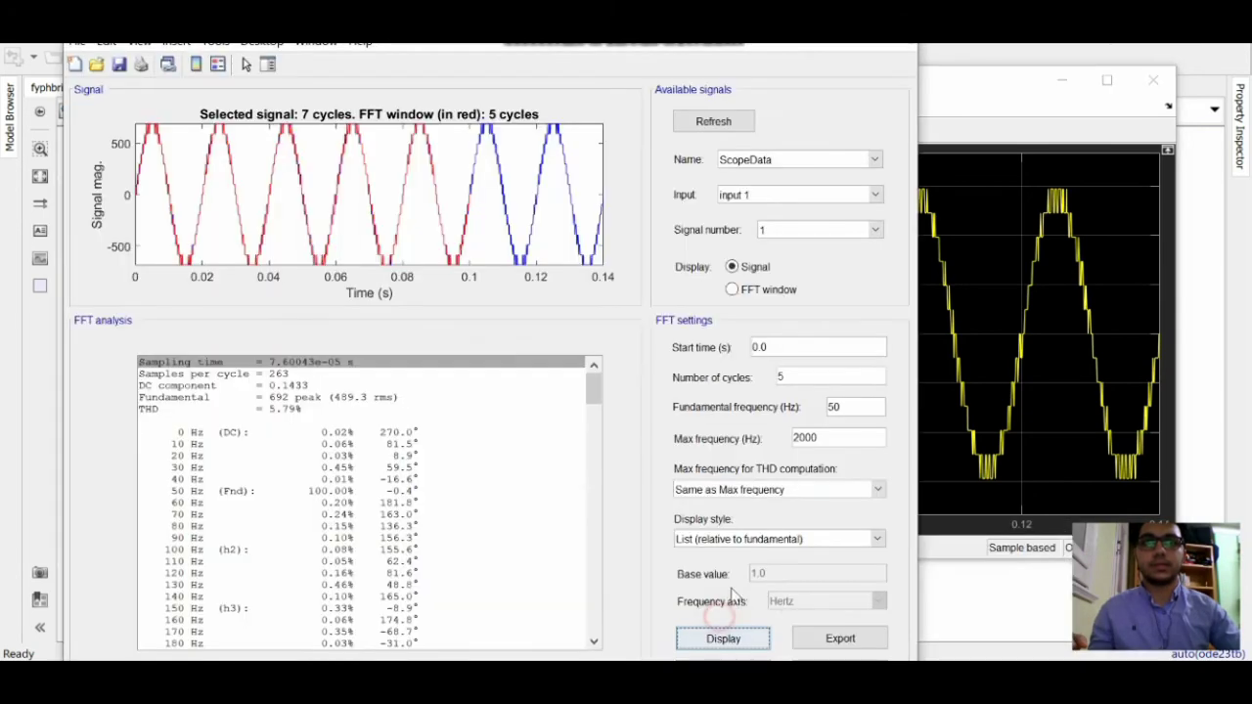
click(723, 626)
click(732, 643)
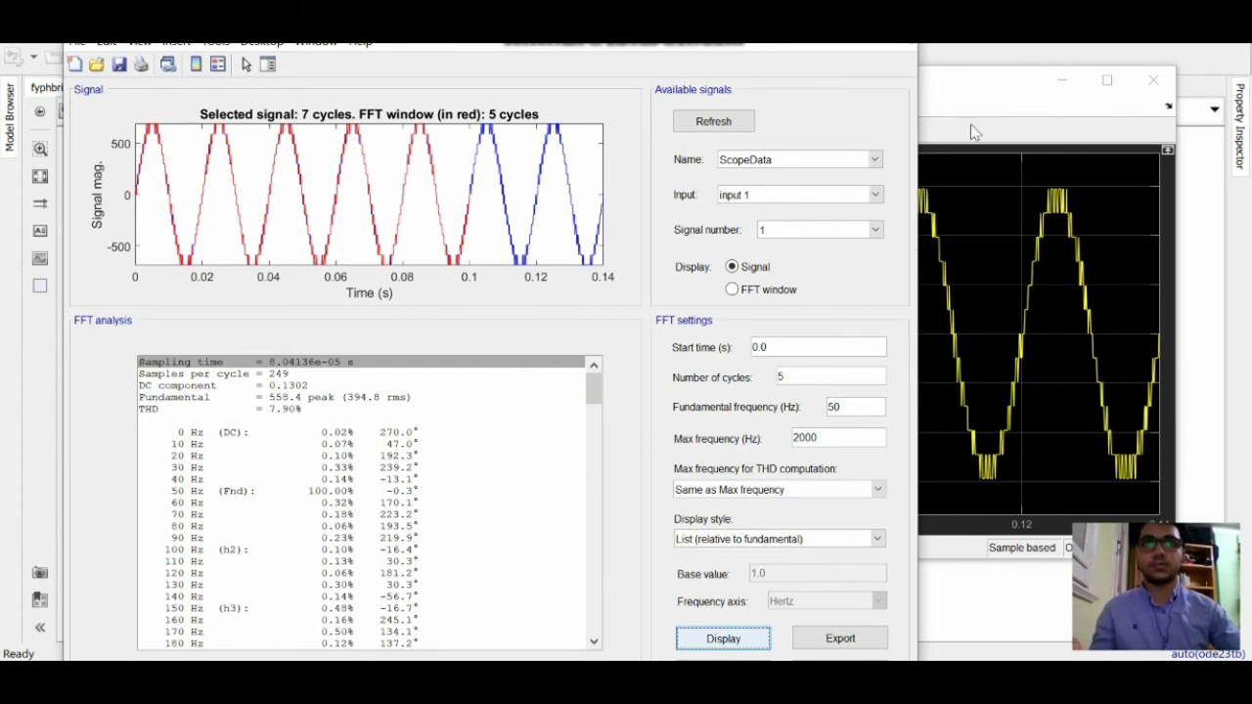
Change the PWM modulation index to 0.4 and rerun the simulation.
click(960, 48)
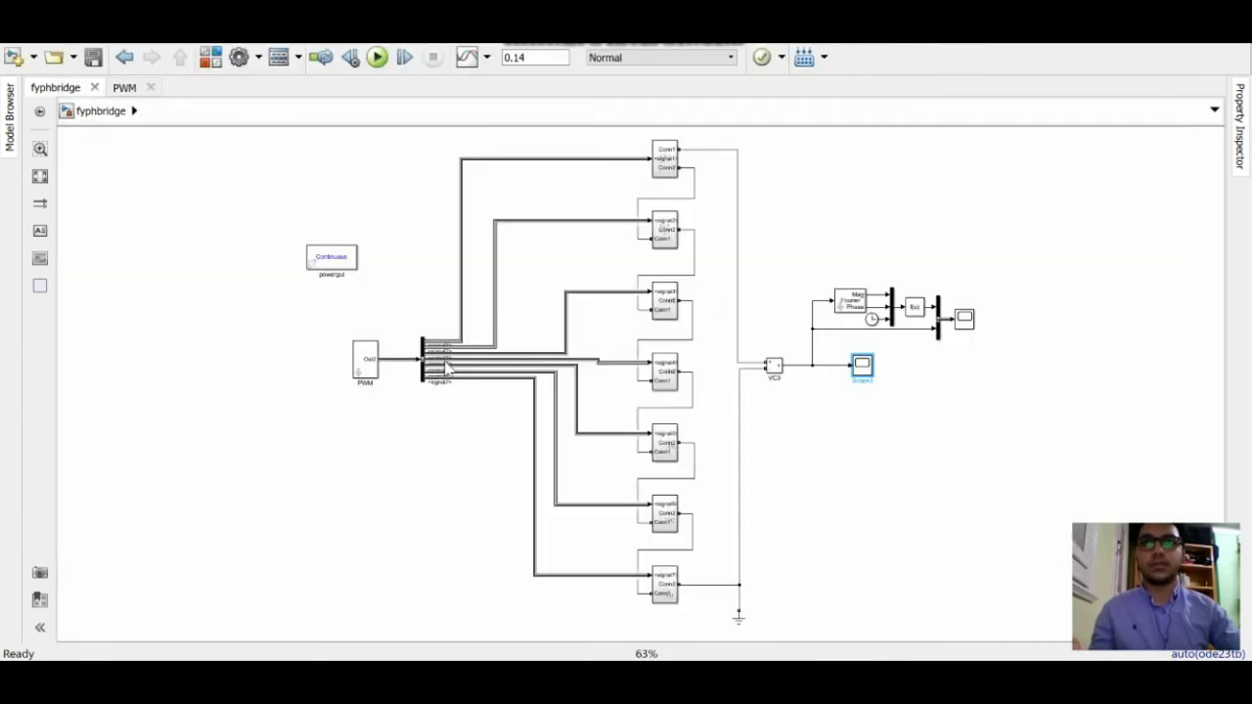
double_click(366, 358)
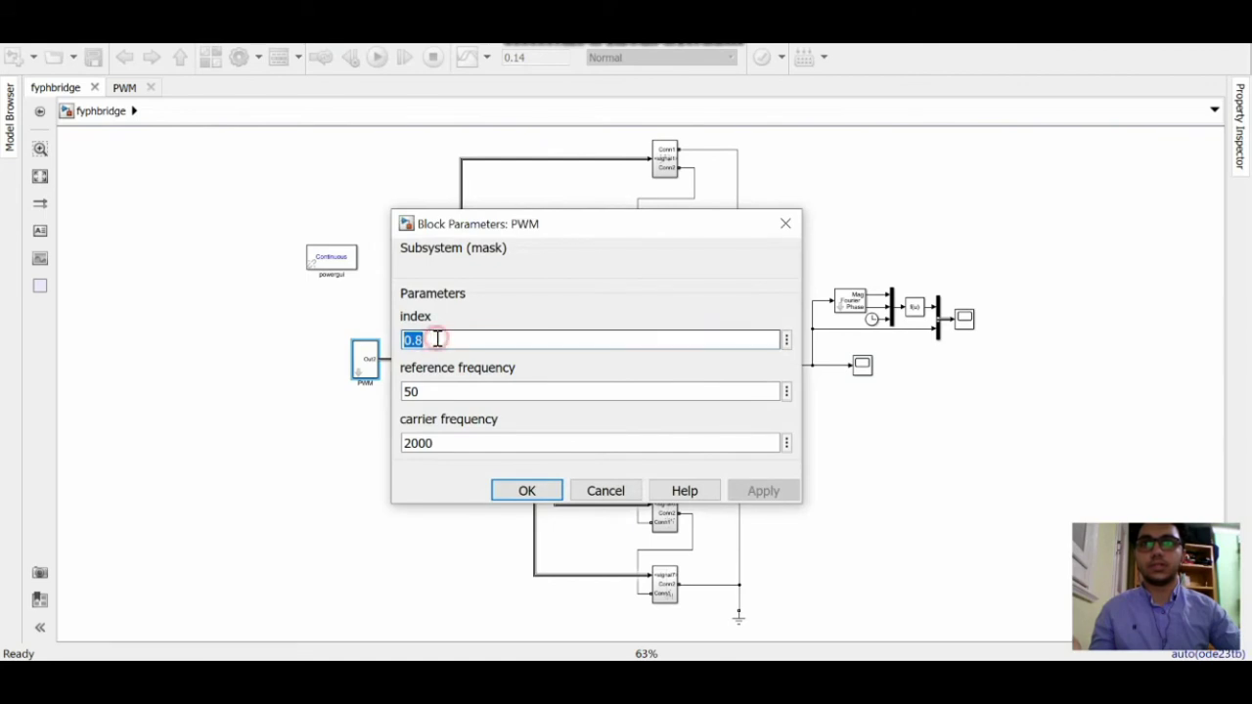
text(0.8)
key(BackSpace)
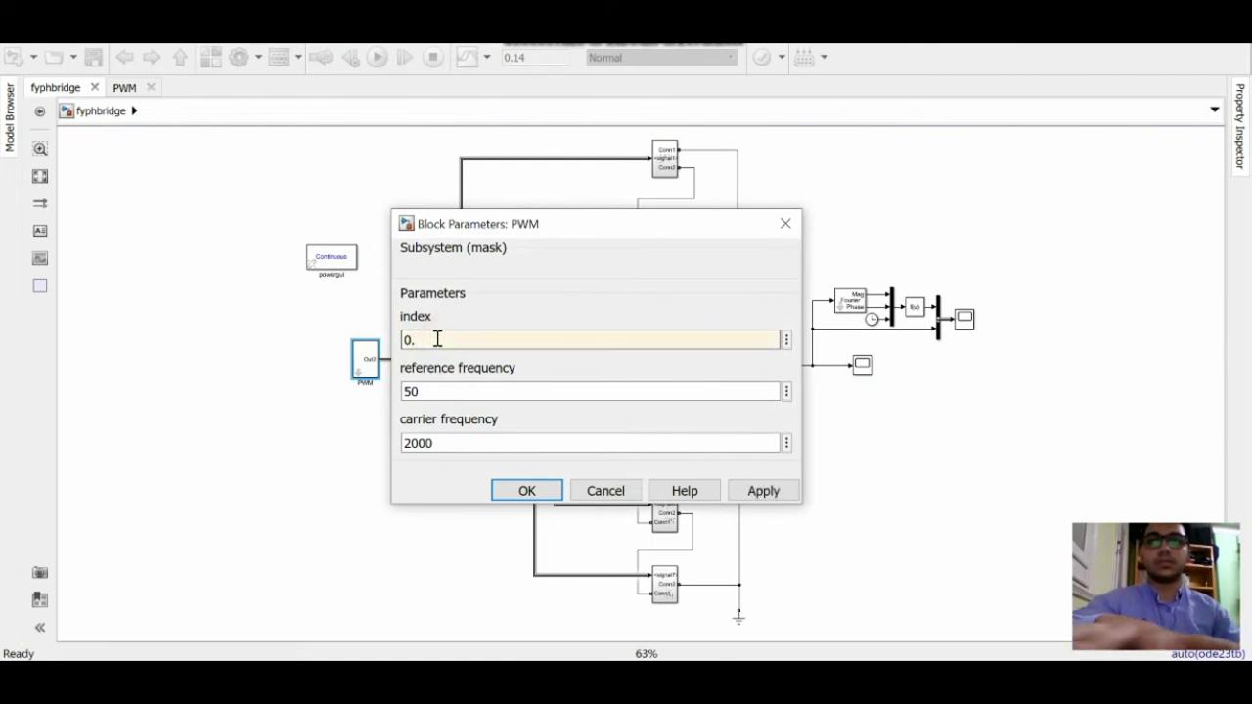
text(4)
click(497, 491)
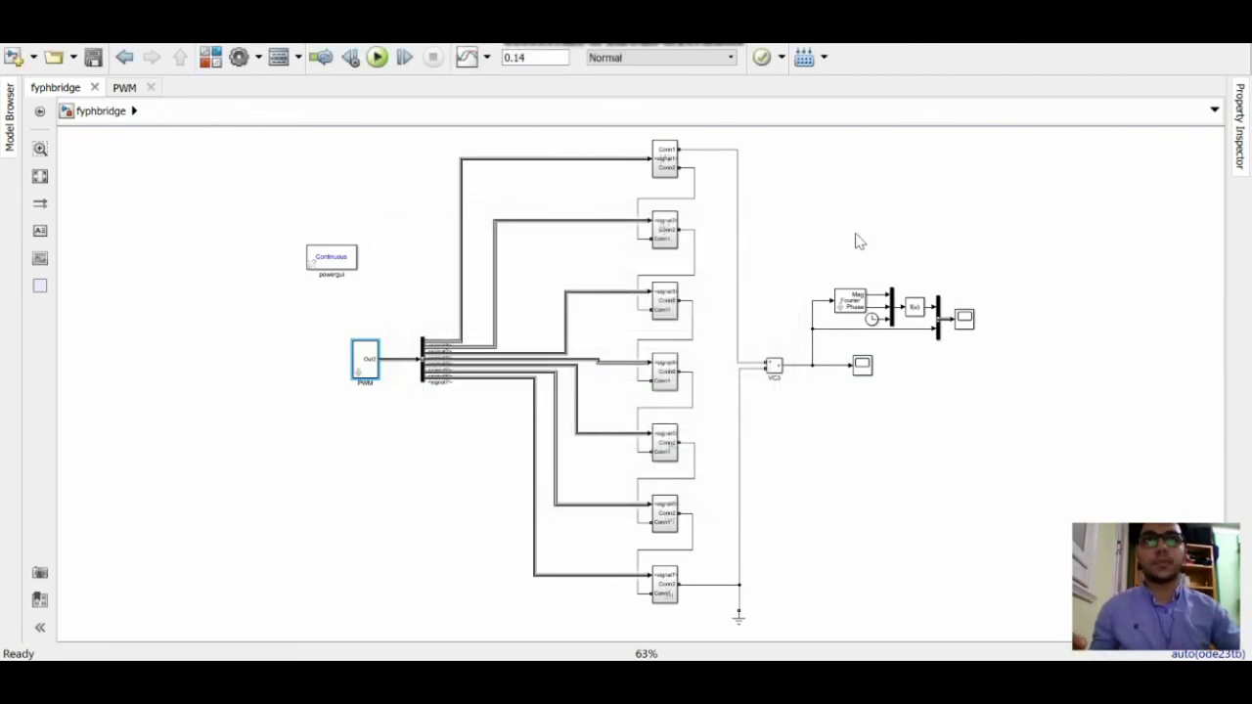
click(378, 57)
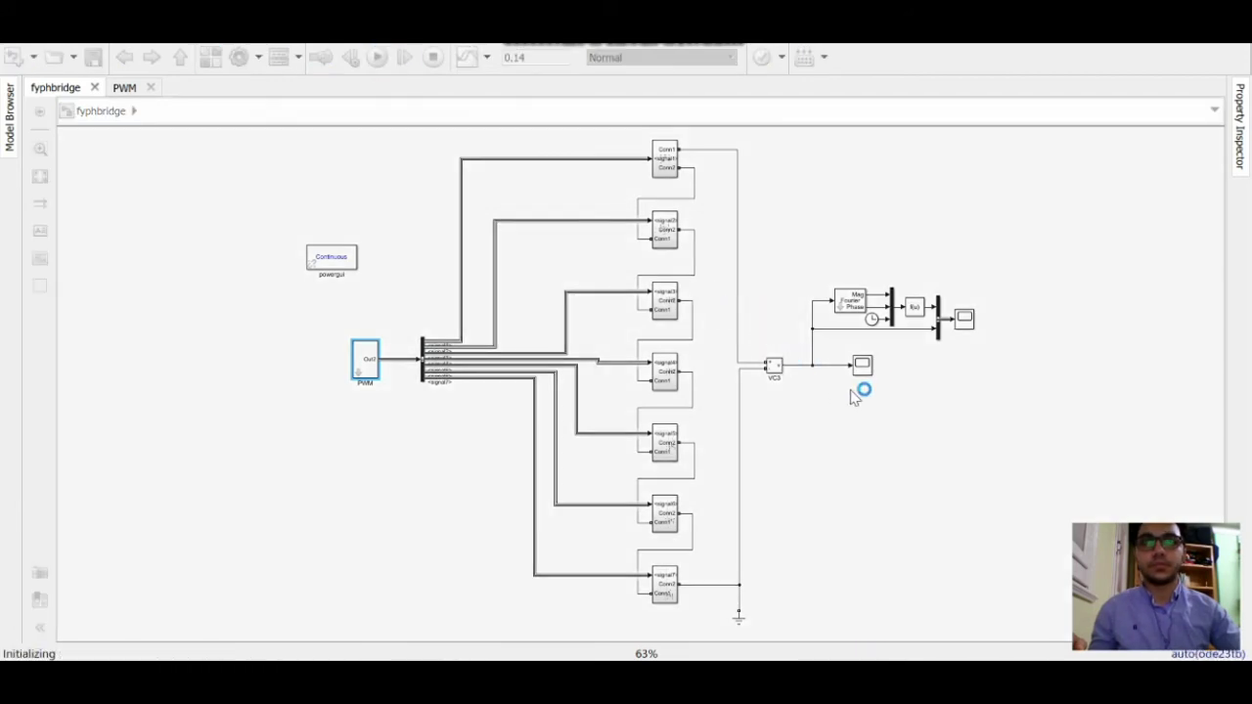
Autoscale the ±300 V Vout and recompute the FFT: 275.9 V peak, 17.21% THD.
double_click(864, 366)
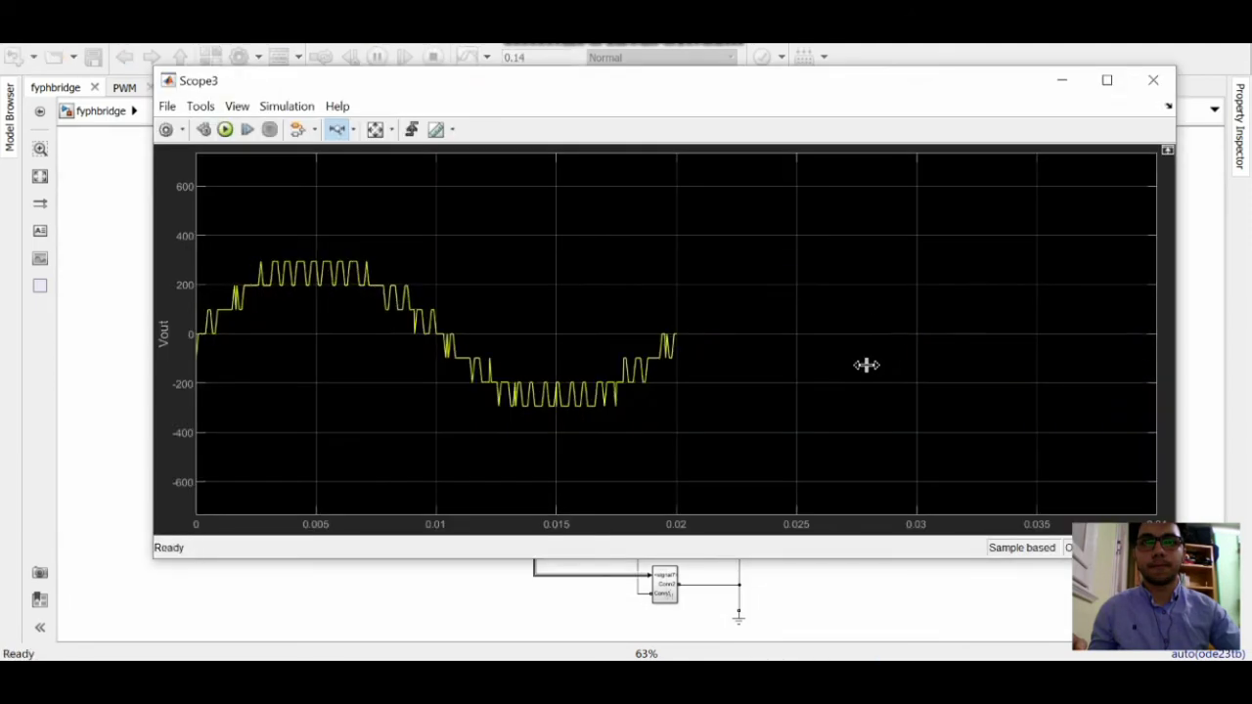
click(374, 129)
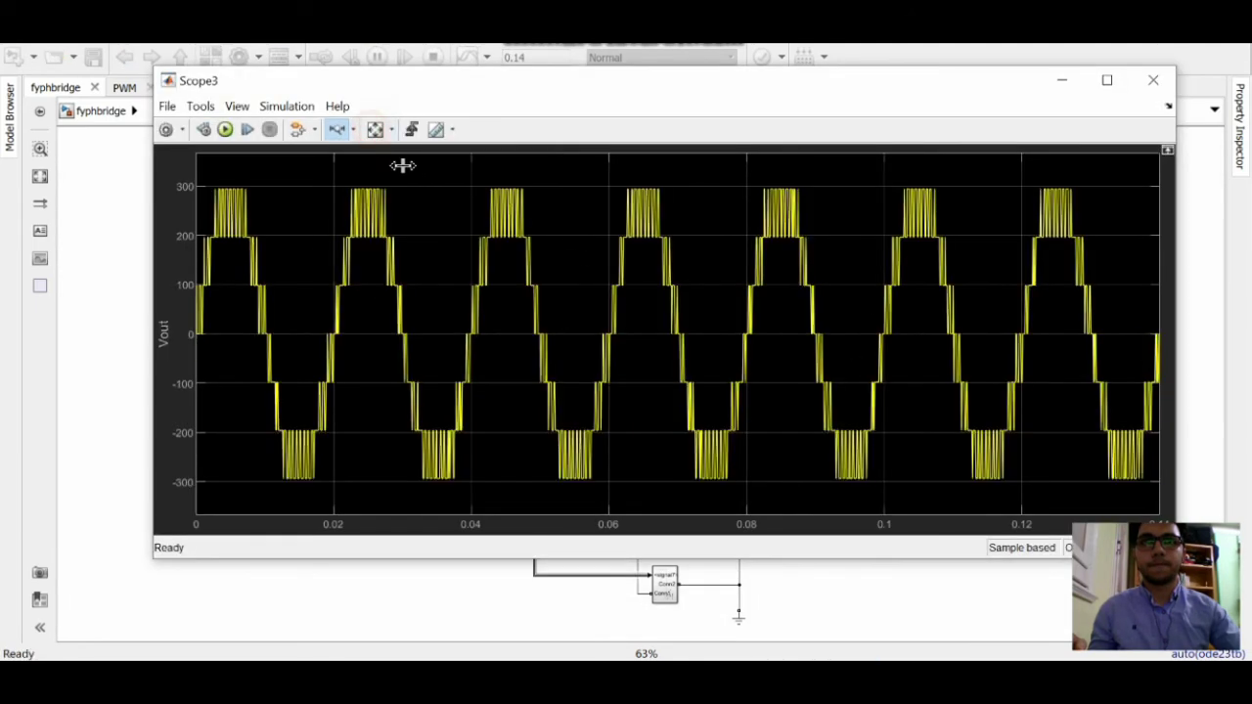
click(741, 636)
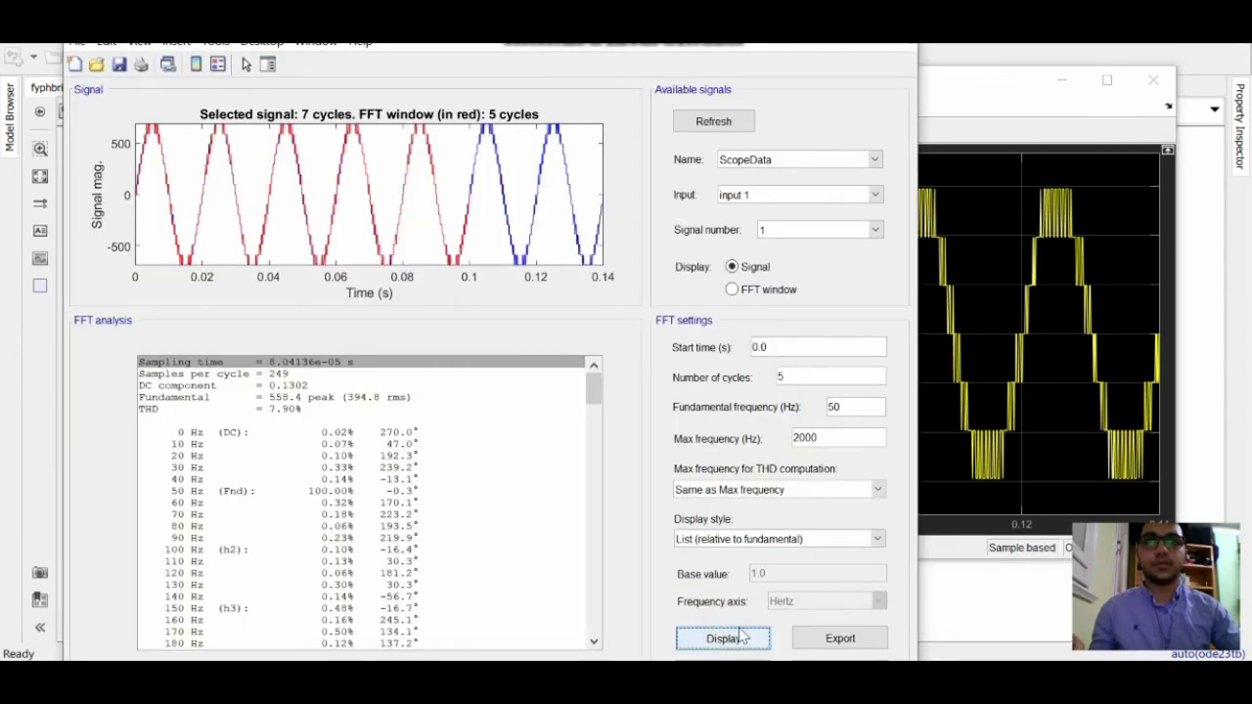
click(736, 638)
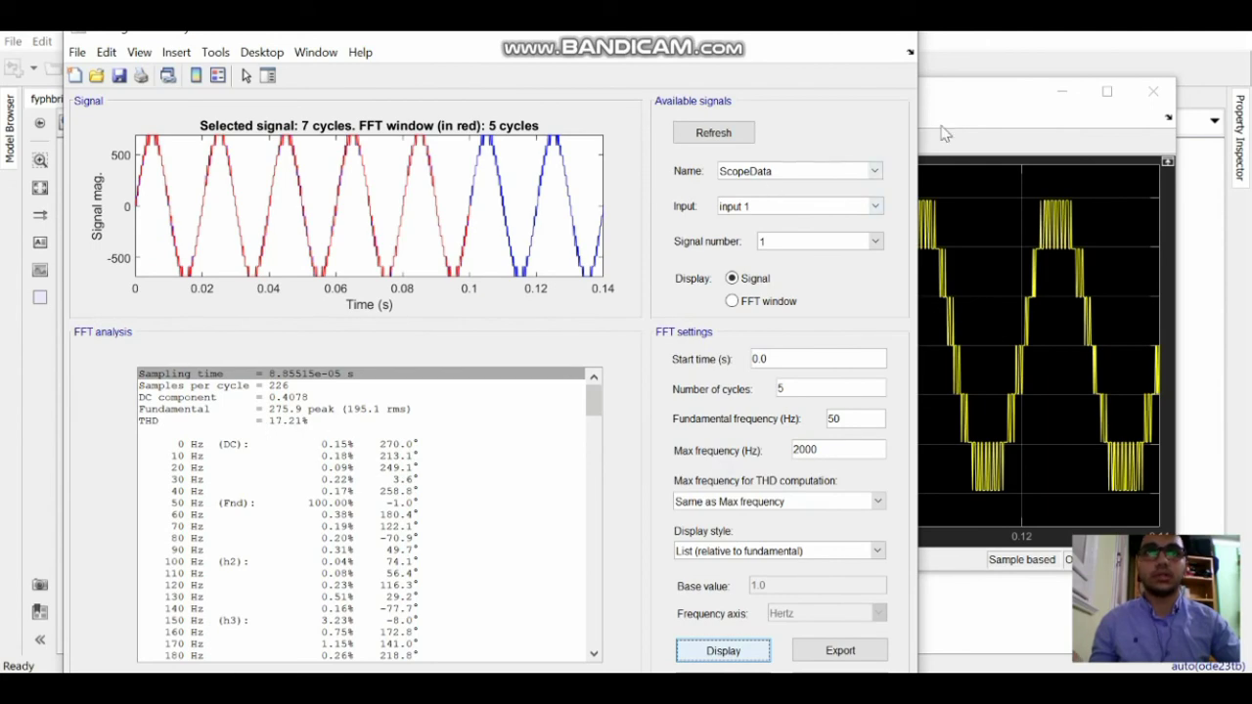
Change the PWM modulation index to 0.2 and rerun the simulation.
click(996, 65)
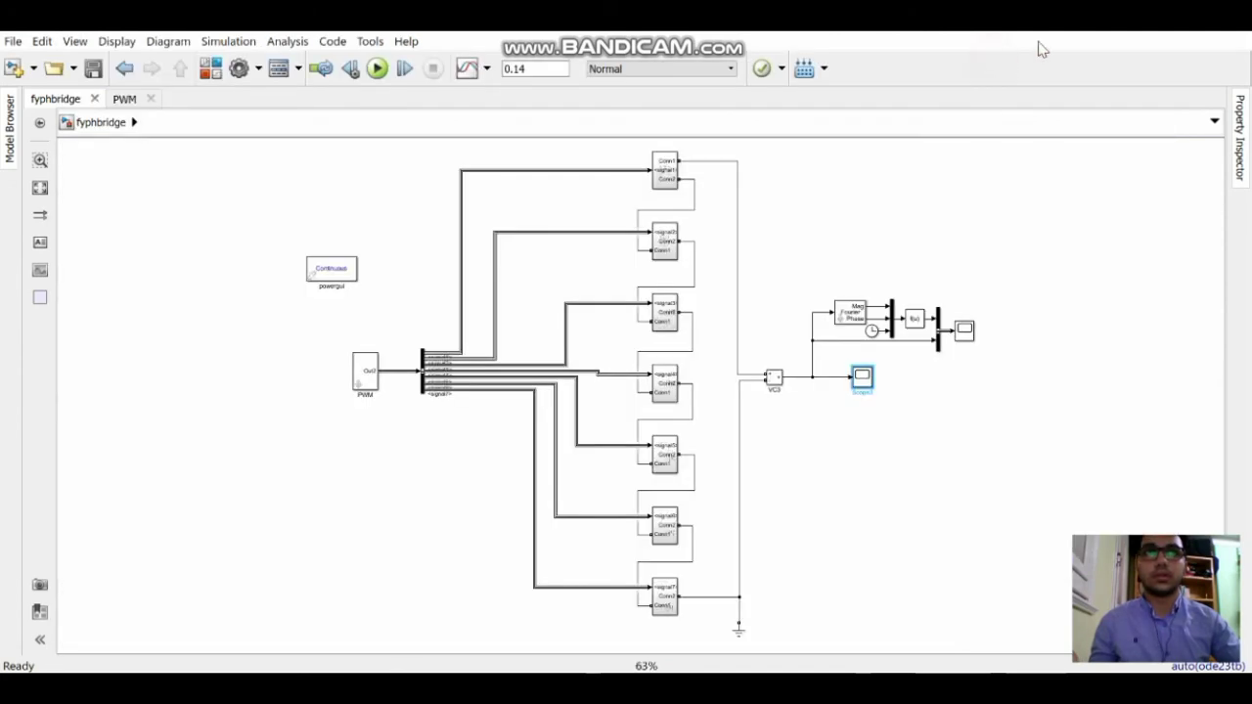
double_click(364, 371)
text(0.4)
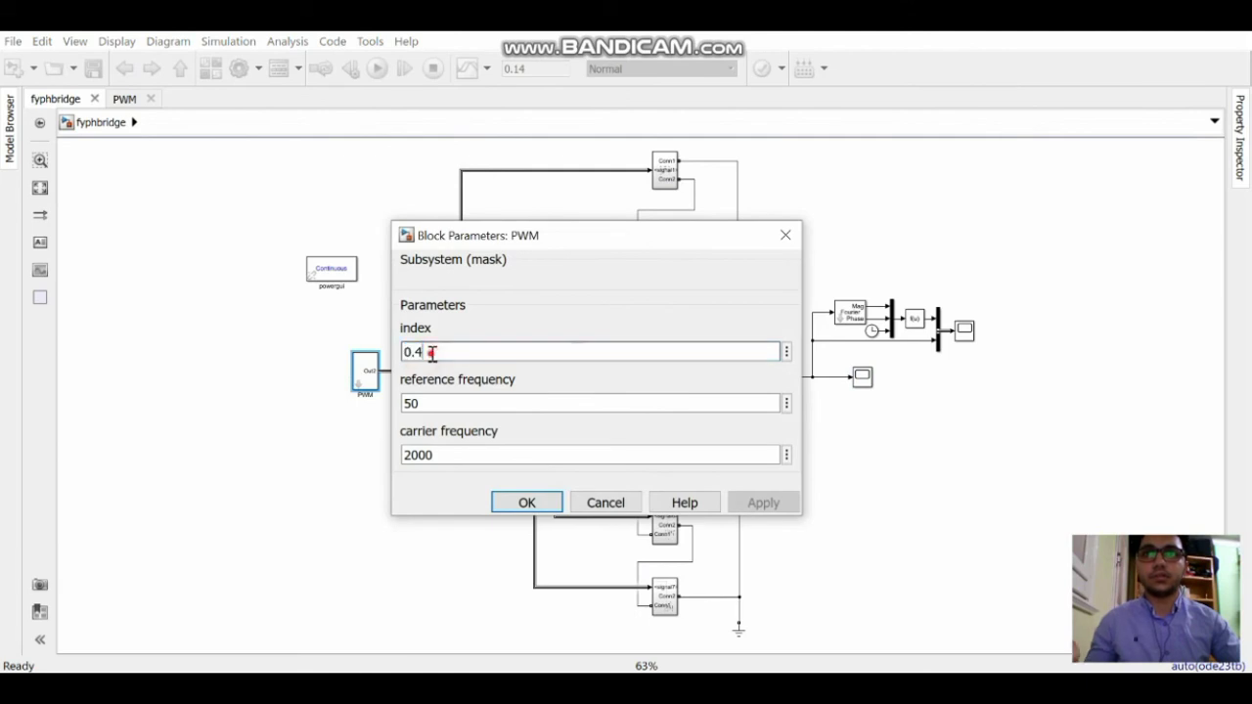
key(BackSpace)
text(2)
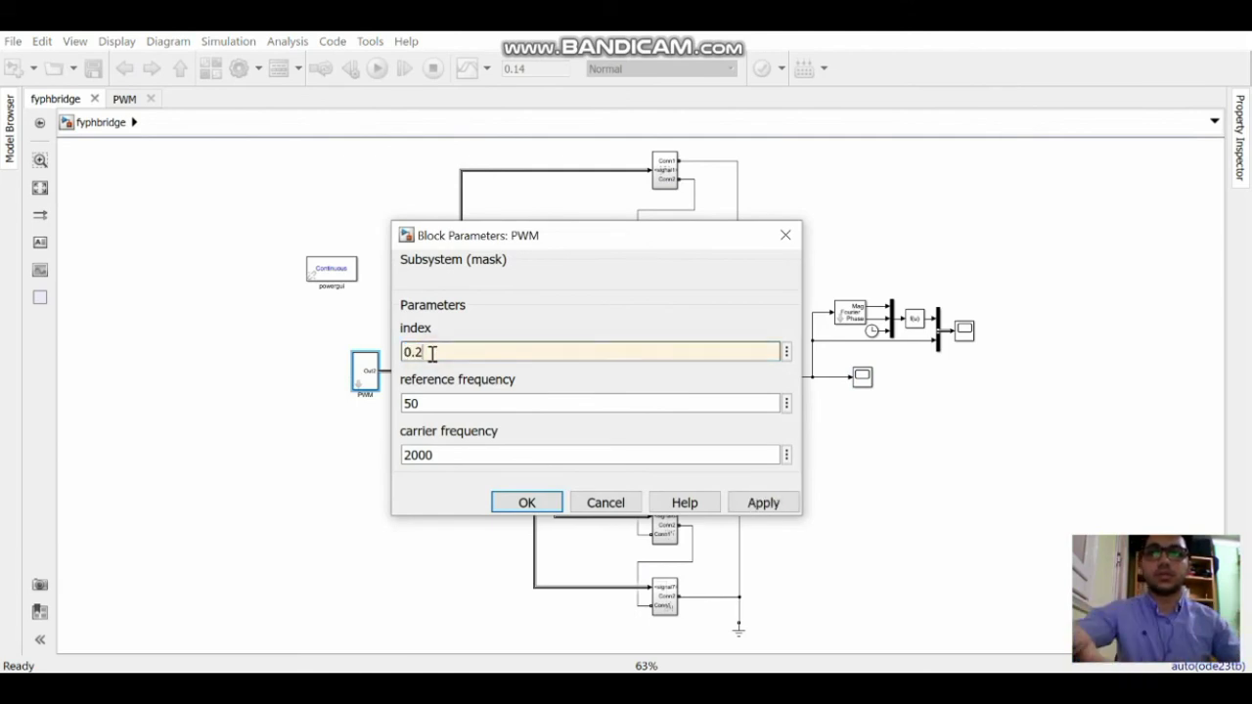
key(Return)
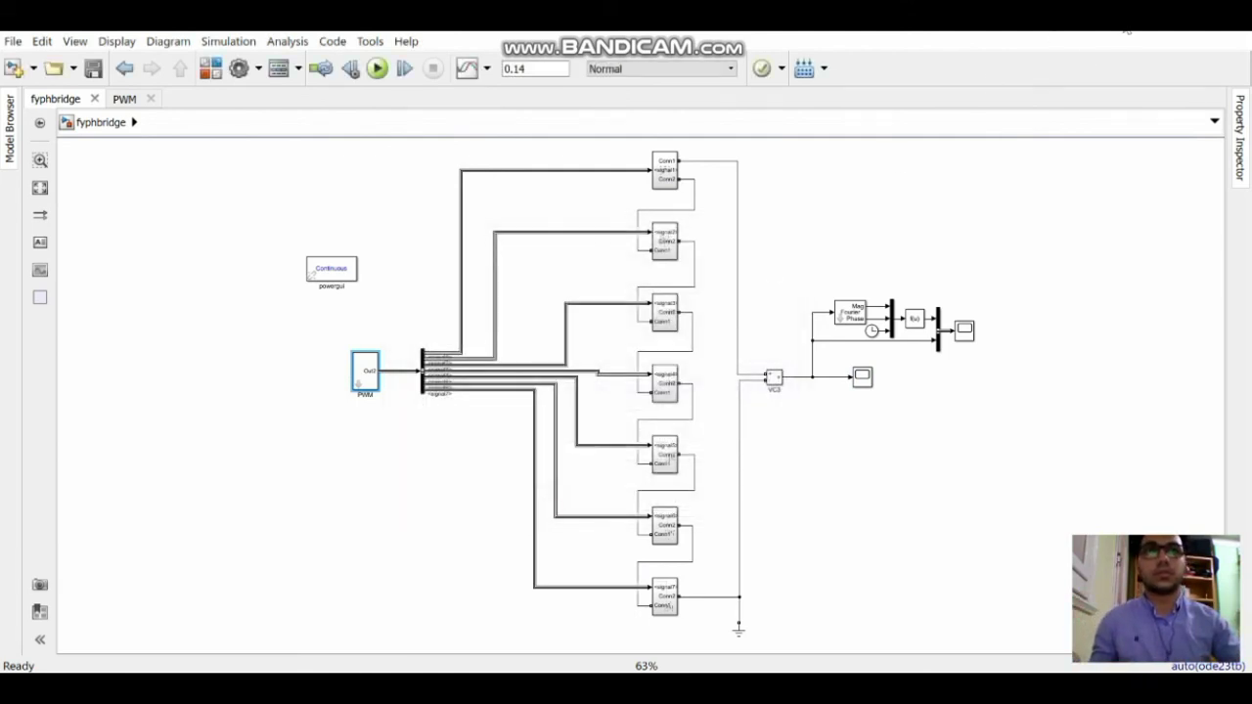
click(378, 69)
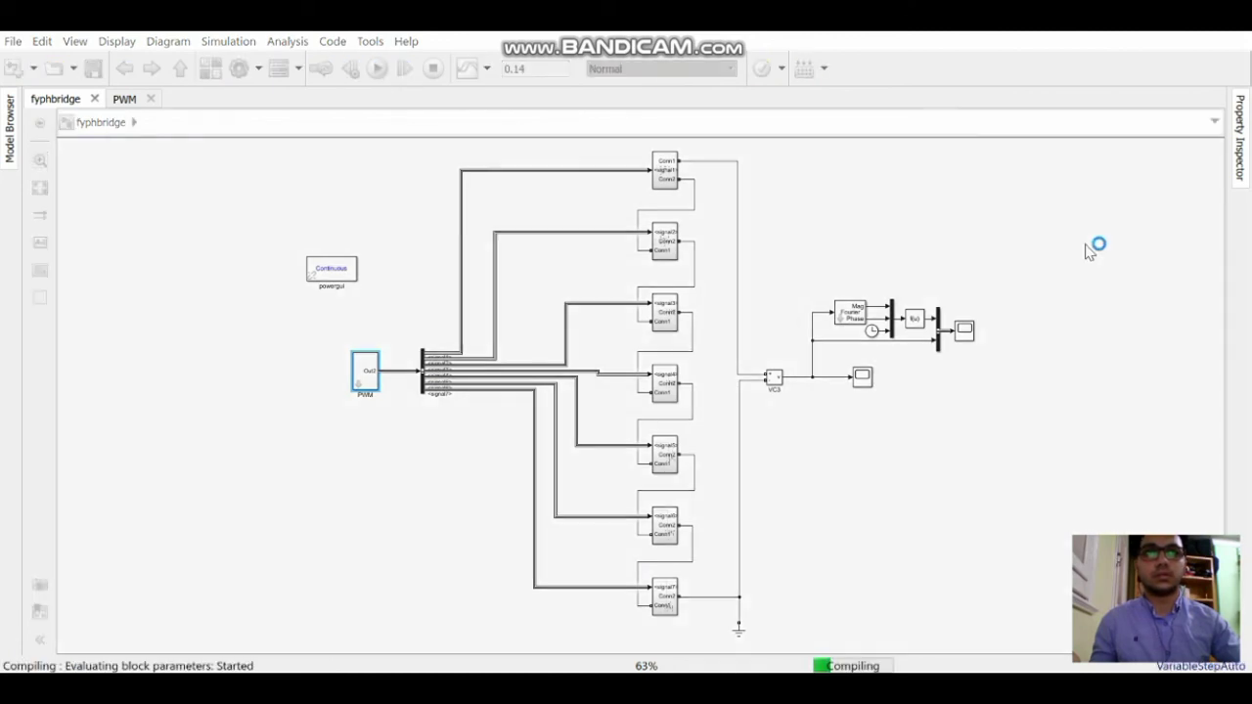
Autoscale the ±200 V Vout, minimize Scope3, and recompute the FFT: 135.6 V peak, 32.09% THD.
click(863, 379)
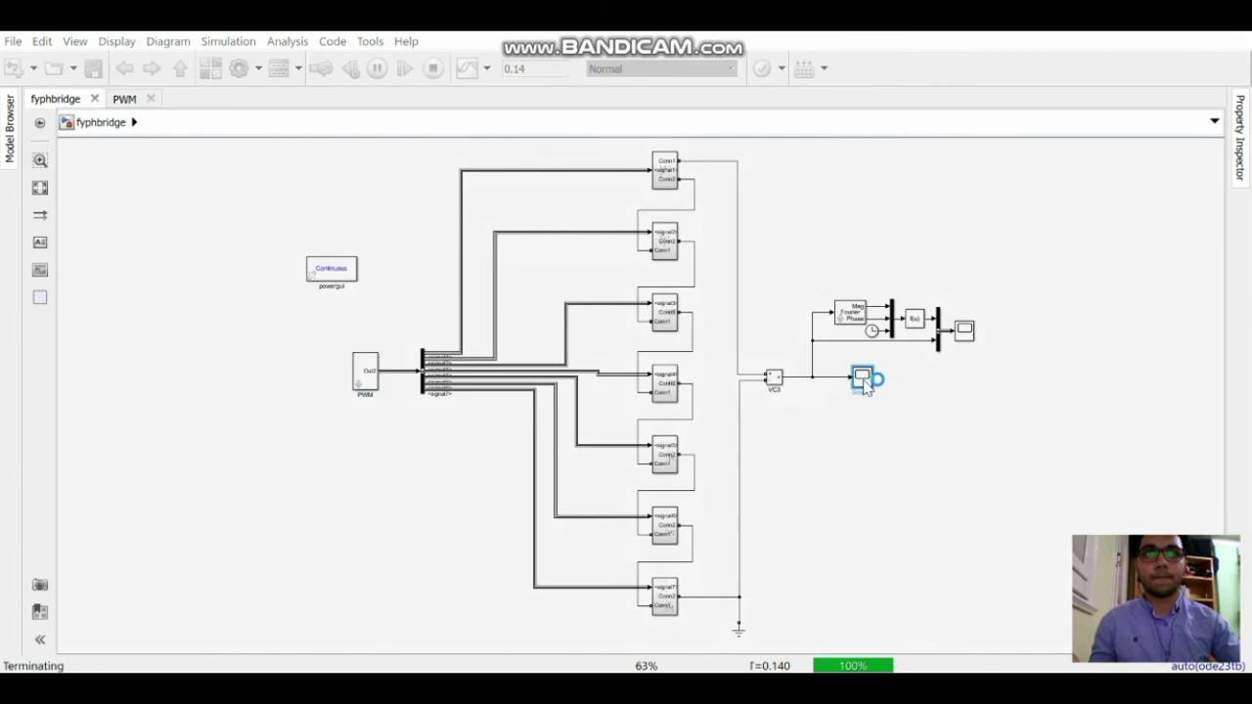
double_click(863, 380)
click(375, 141)
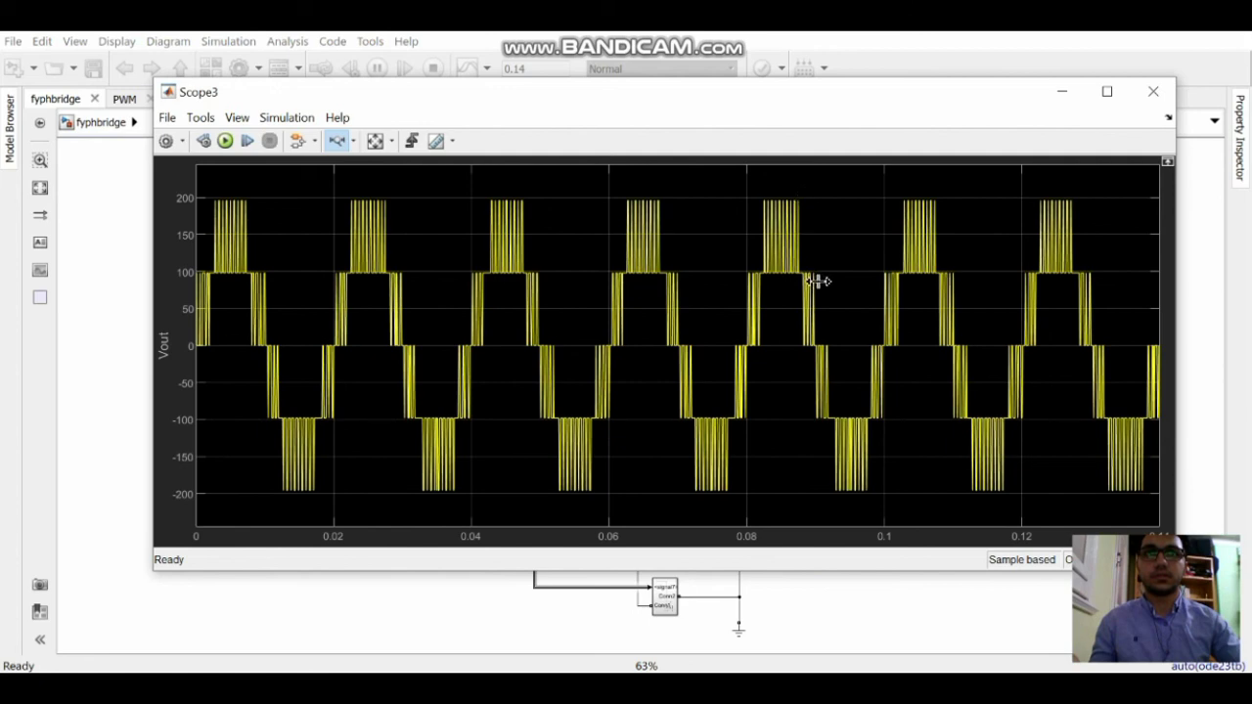
click(1063, 91)
click(772, 626)
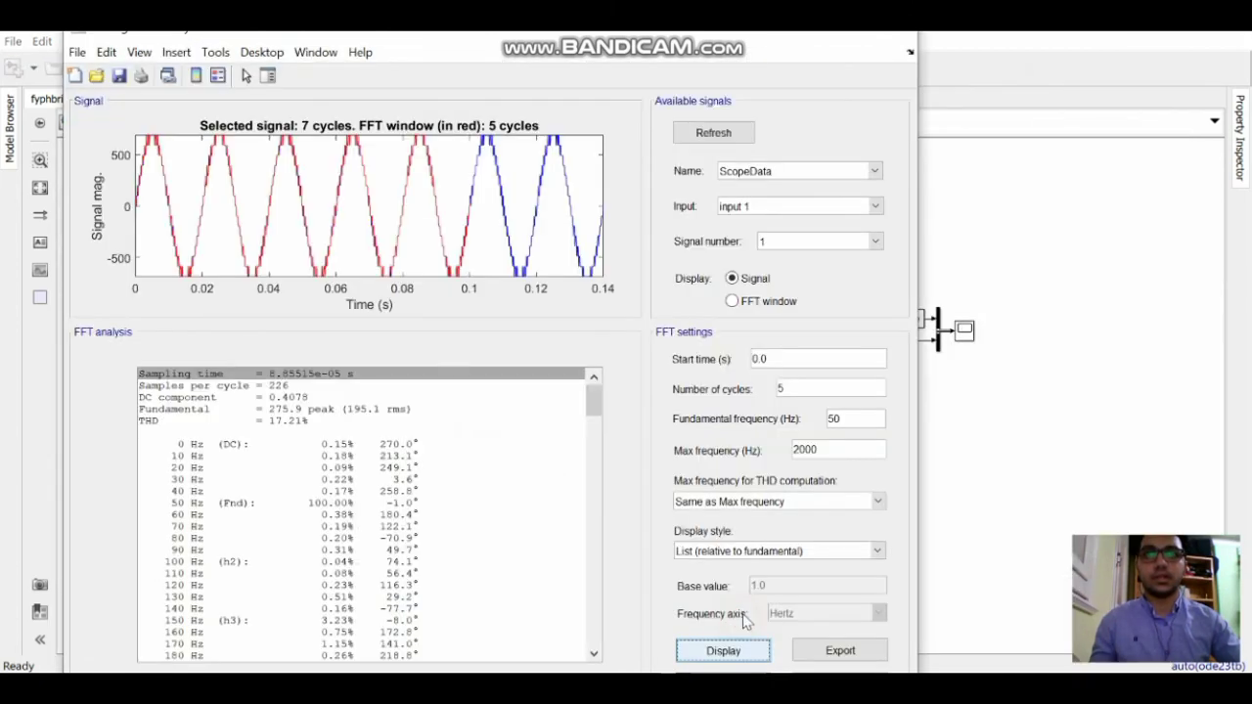
click(736, 649)
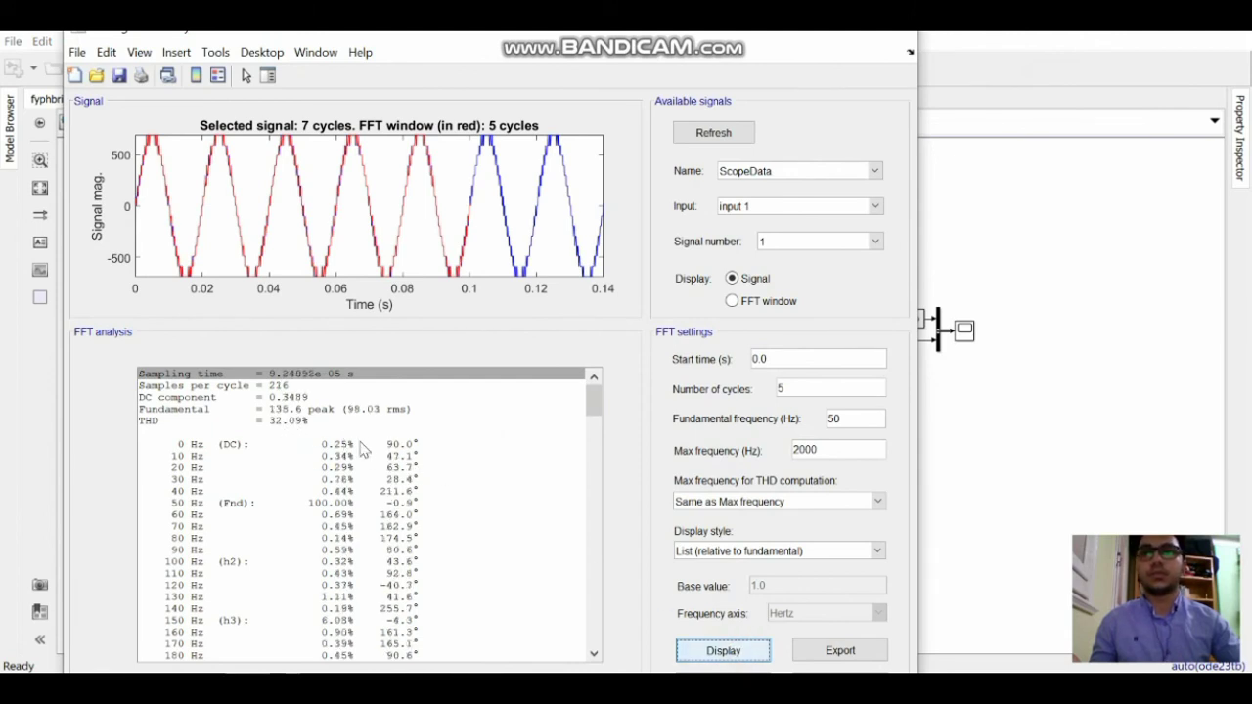
Reset the PWM block's modulation index to 1 and start a new simulation run.
click(979, 407)
double_click(365, 371)
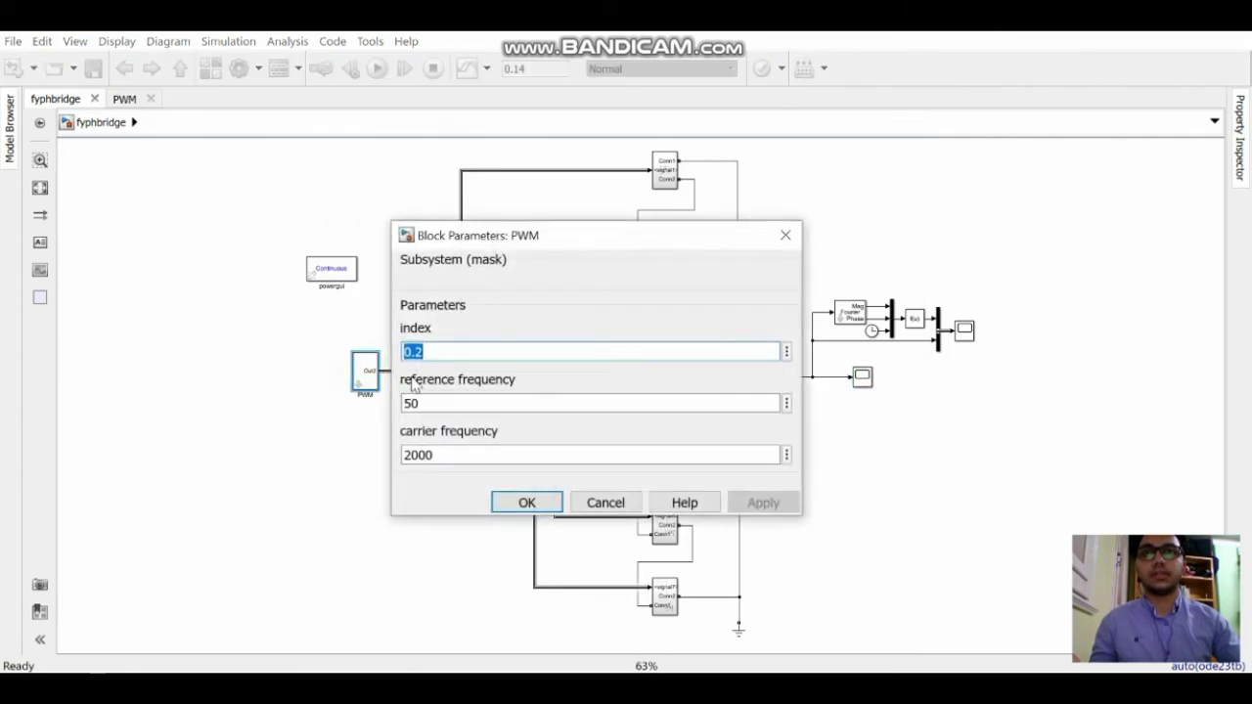
text(1)
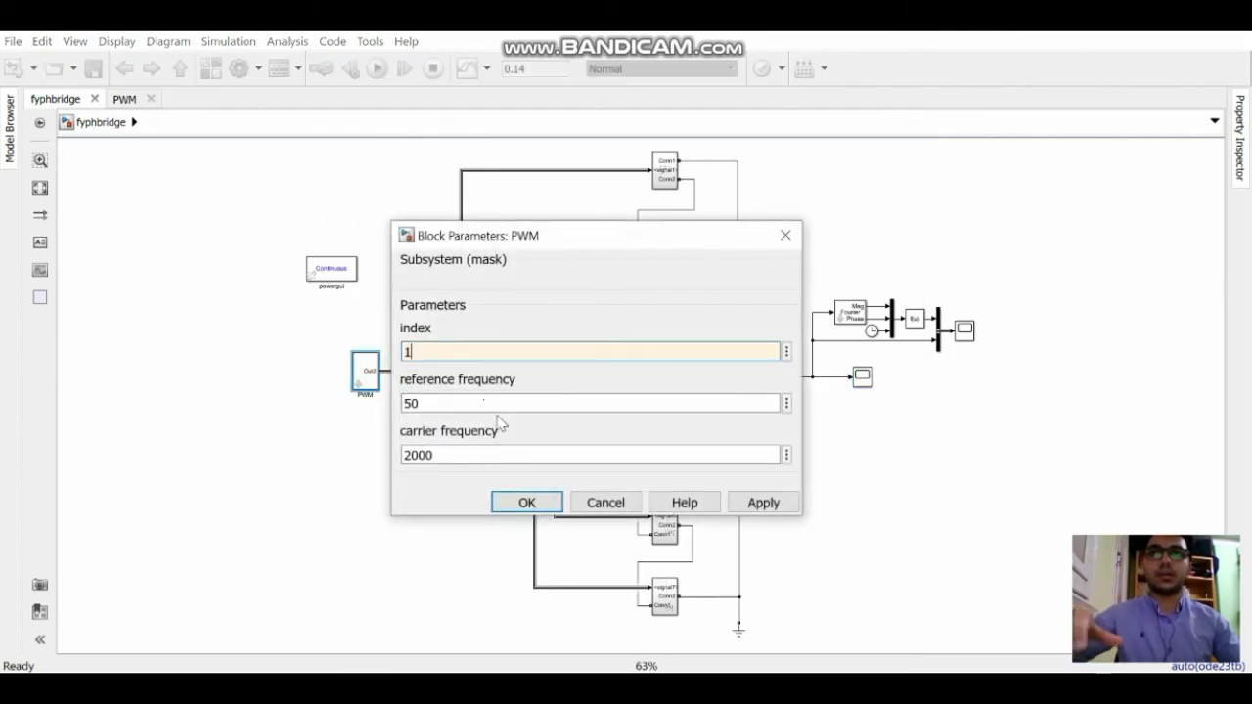
click(526, 503)
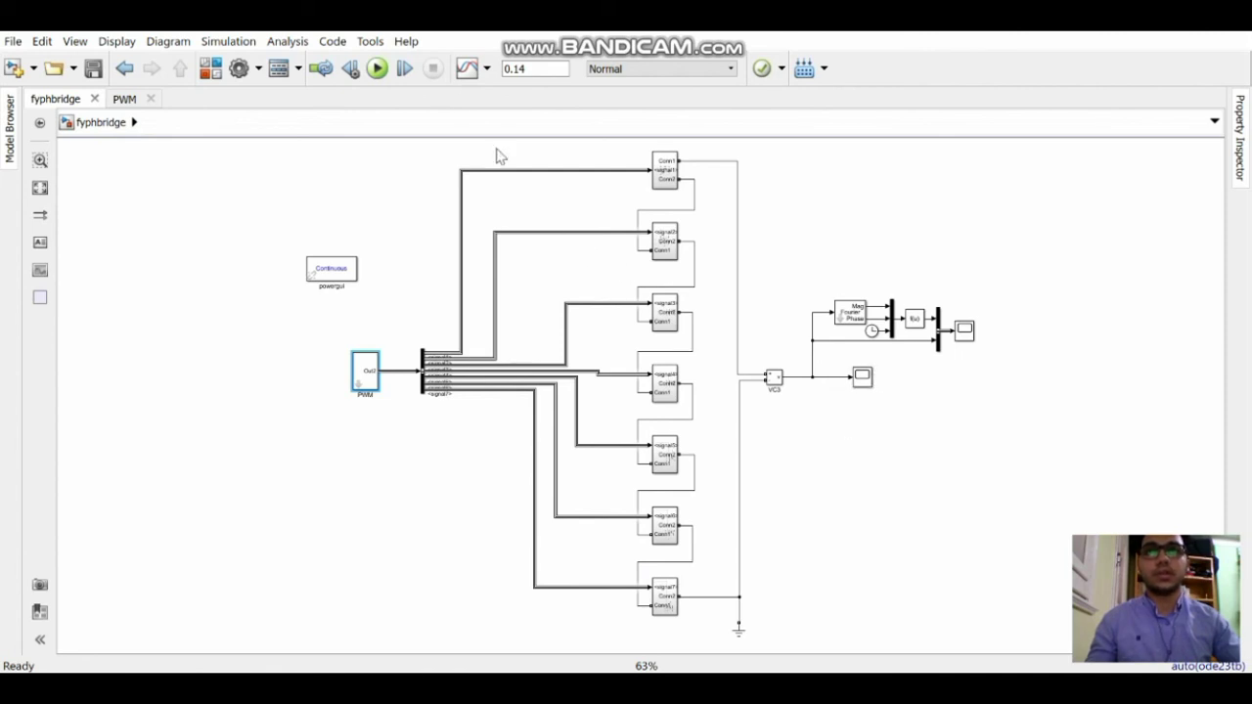
click(377, 69)
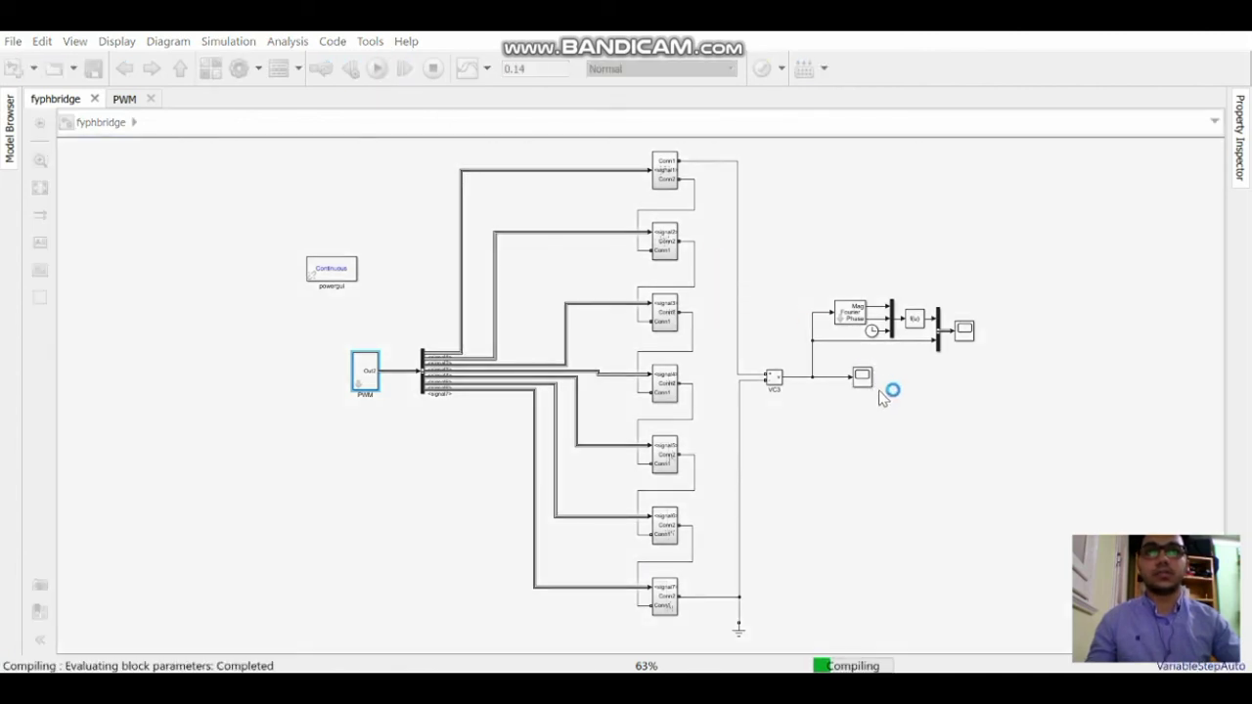